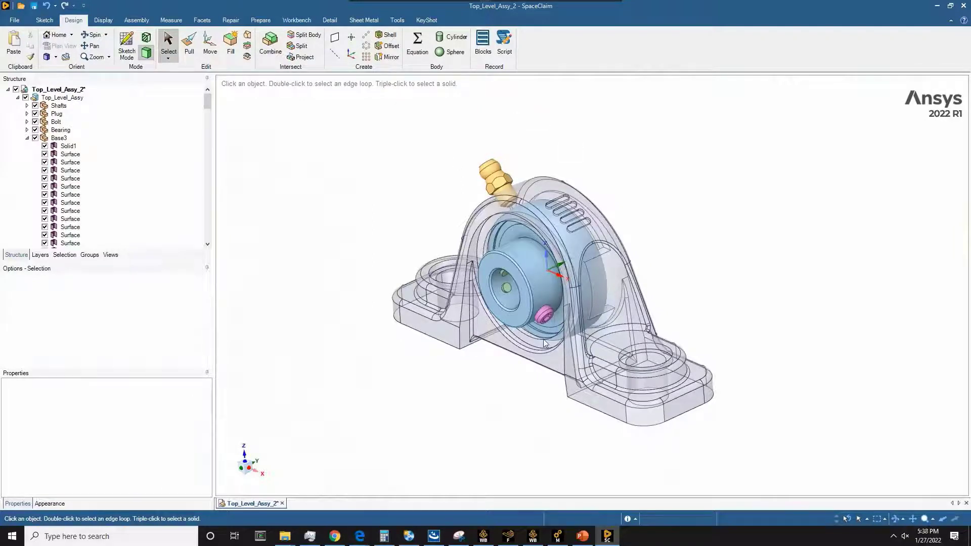
Orbit the pillow-block assembly and inspect faces on the housing base
left_click(556, 360)
middle_click_drag(563, 362, 556, 360)
middle_click_drag(612, 340, 659, 258)
left_click(658, 258)
middle_click_drag(720, 249, 730, 240)
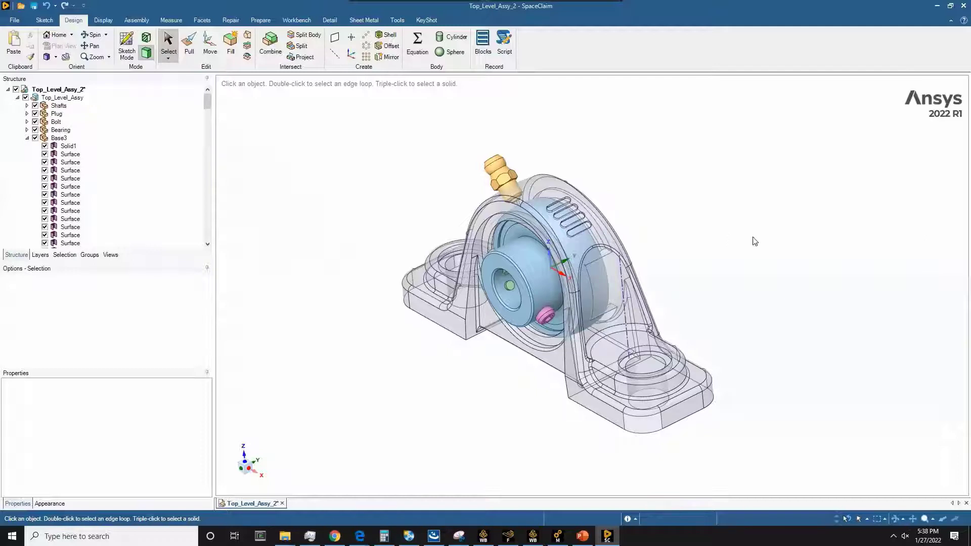
Orbit around the base foot and place an axis line through the housing's bearing bore
left_click(652, 369)
middle_click_drag(657, 361, 595, 362)
left_click(683, 298)
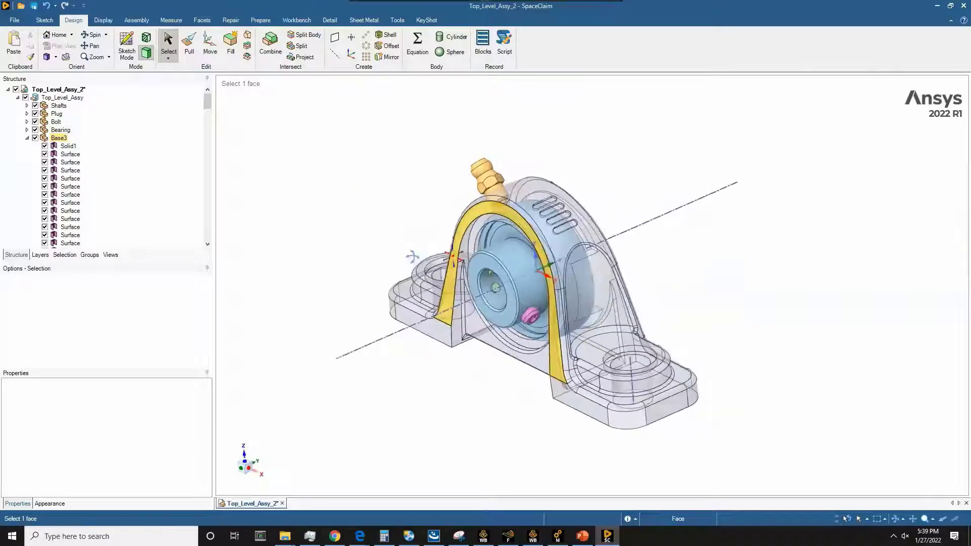
middle_click_drag(453, 258, 511, 324)
middle_click_drag(551, 394, 329, 420)
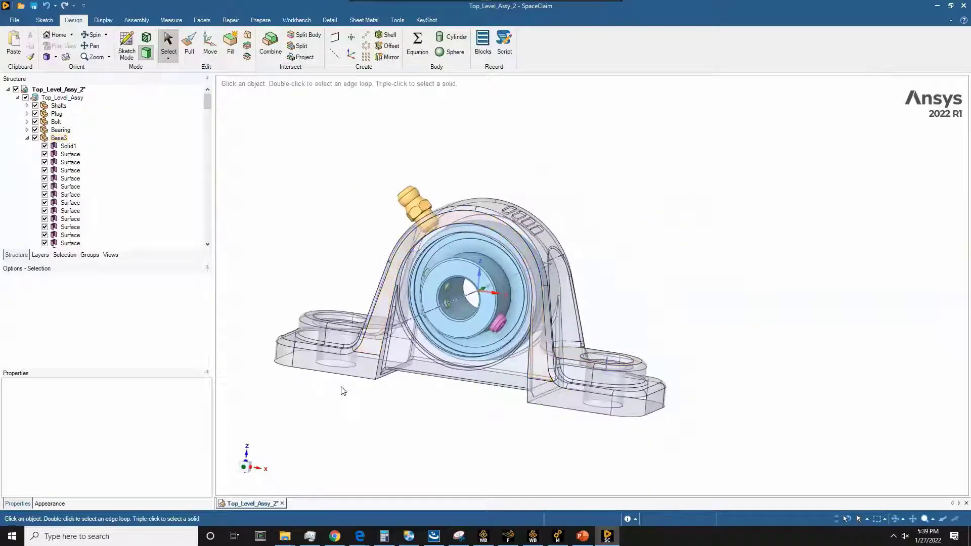
middle_click_drag(359, 353, 382, 344)
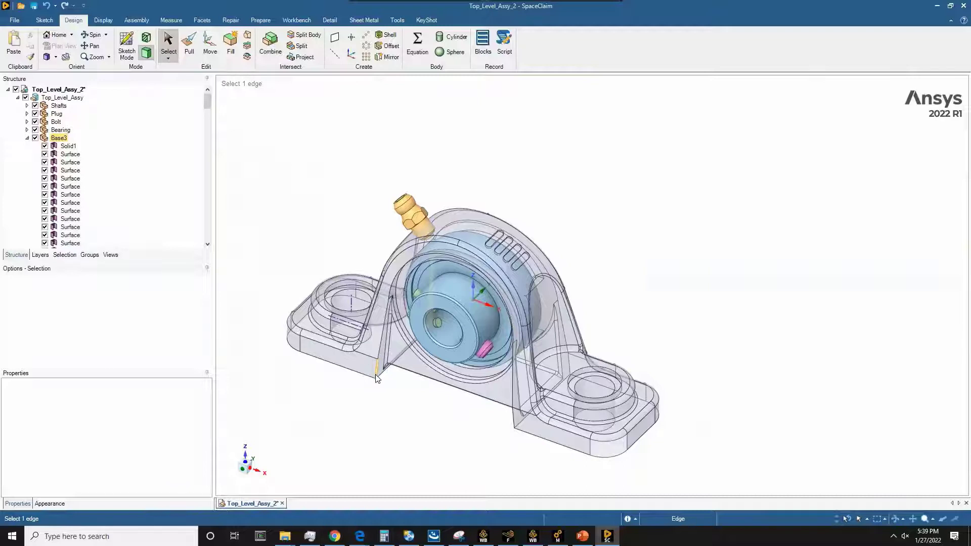
left_click(377, 376)
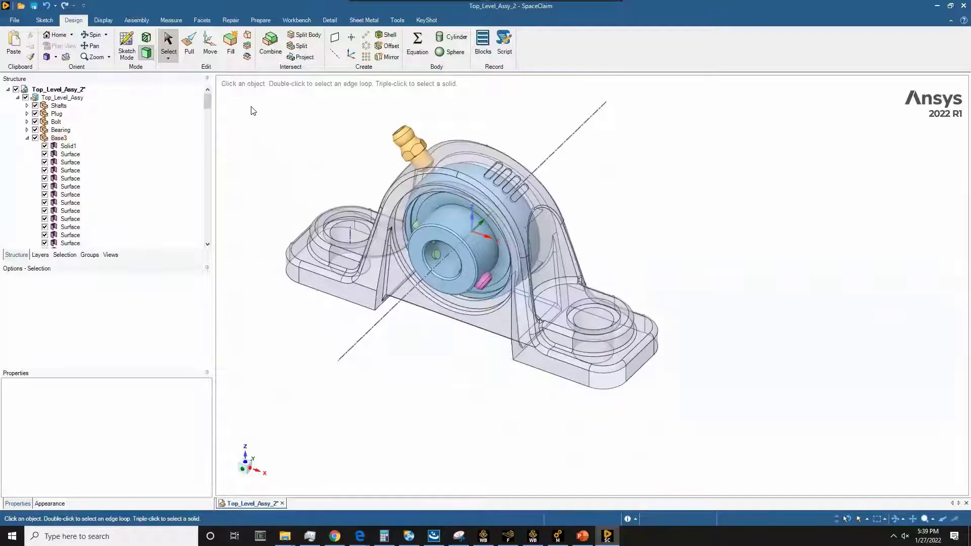
Run Repair > Stitch on the housing and apply the fix to the detected open edge
left_click(231, 20)
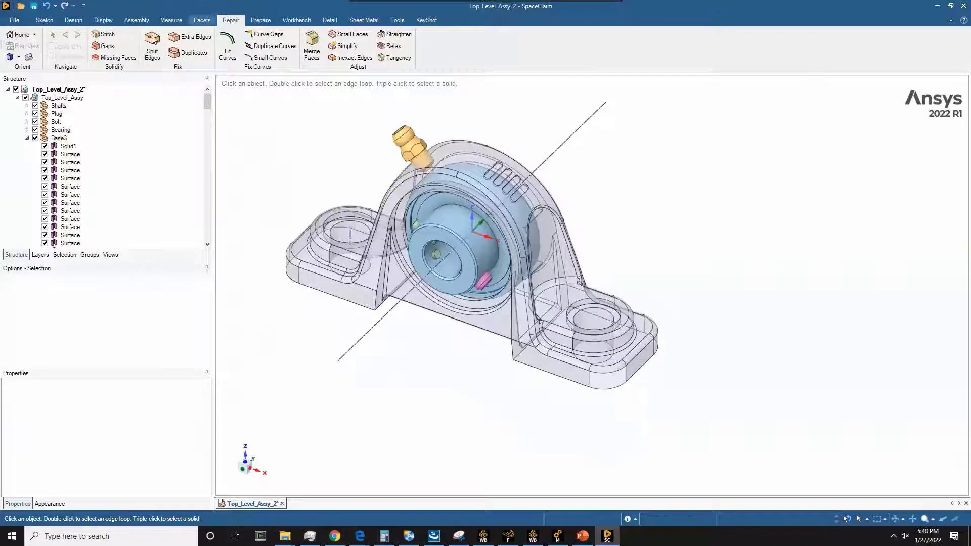
left_click(121, 36)
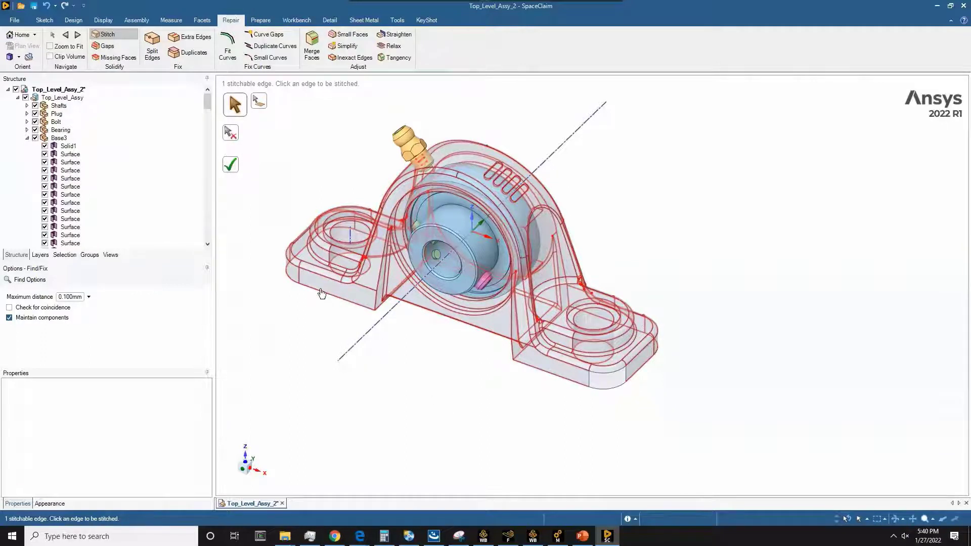
scroll(98, 179, "down", 3)
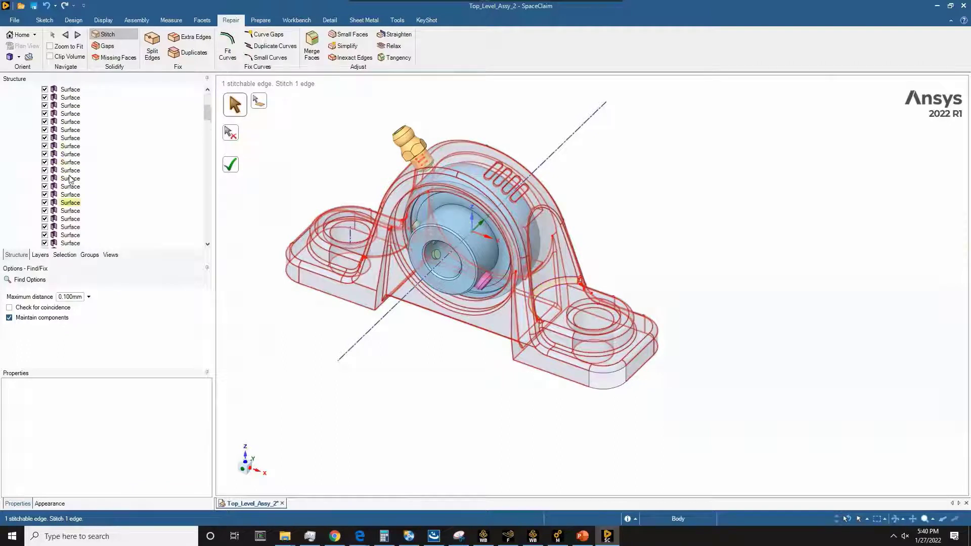
scroll(70, 172, "up", 3)
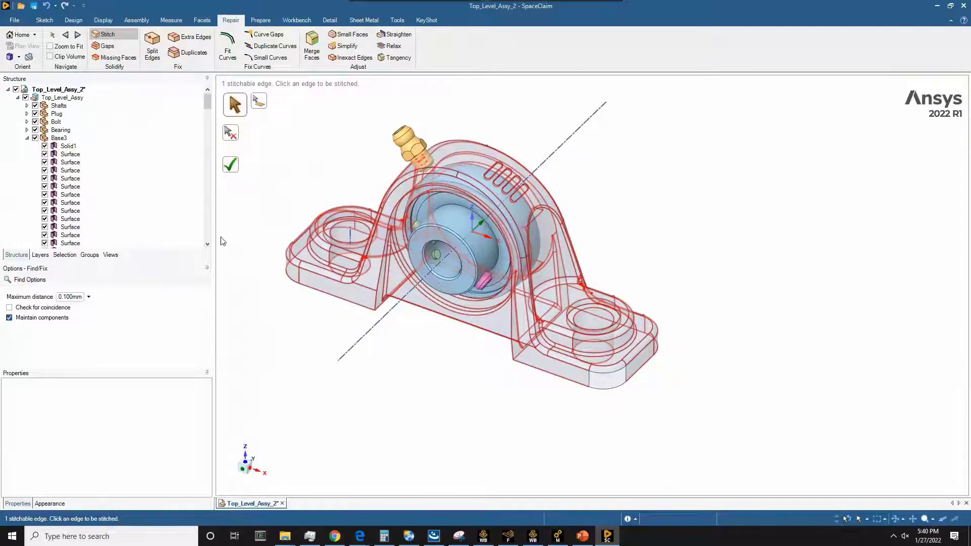
left_click(232, 169)
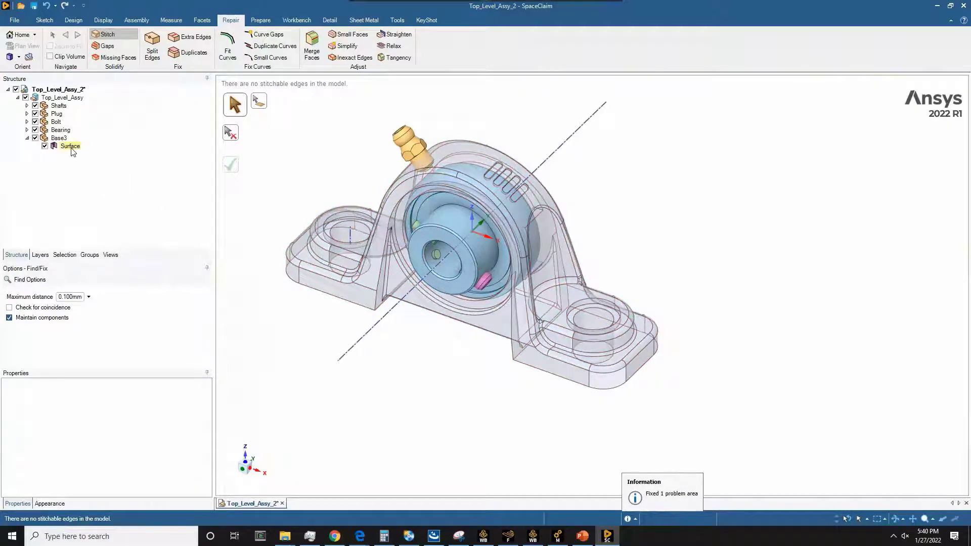
Check the stitched Surface body under Base3, exit Stitch, and inspect the ring face by the right bolt hole
left_click(71, 147)
left_click(412, 365)
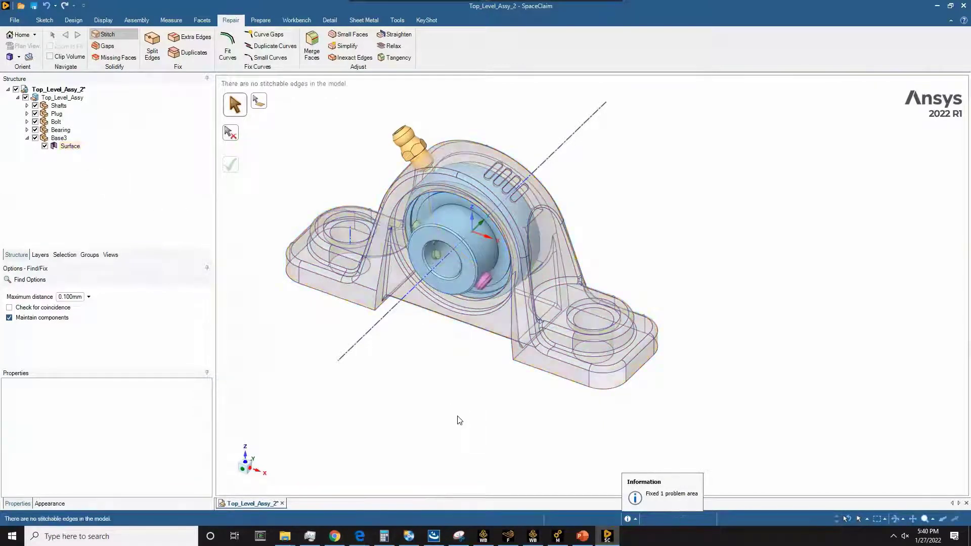
middle_click_drag(465, 381, 442, 414)
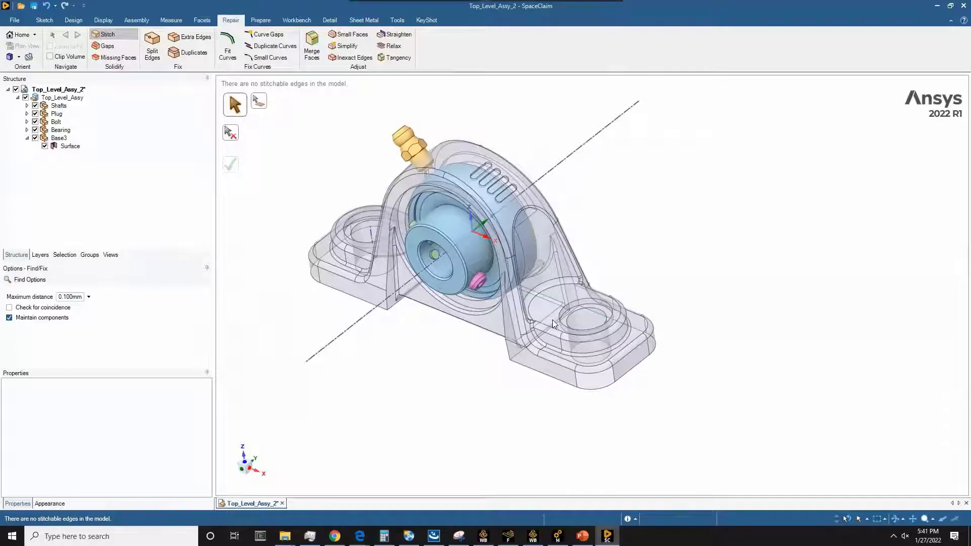
key("Escape")
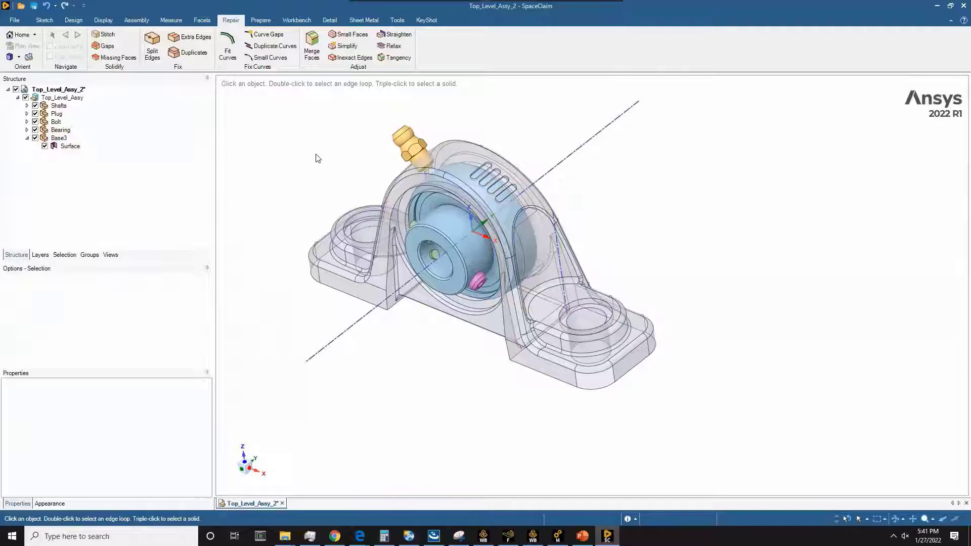
left_click(537, 314)
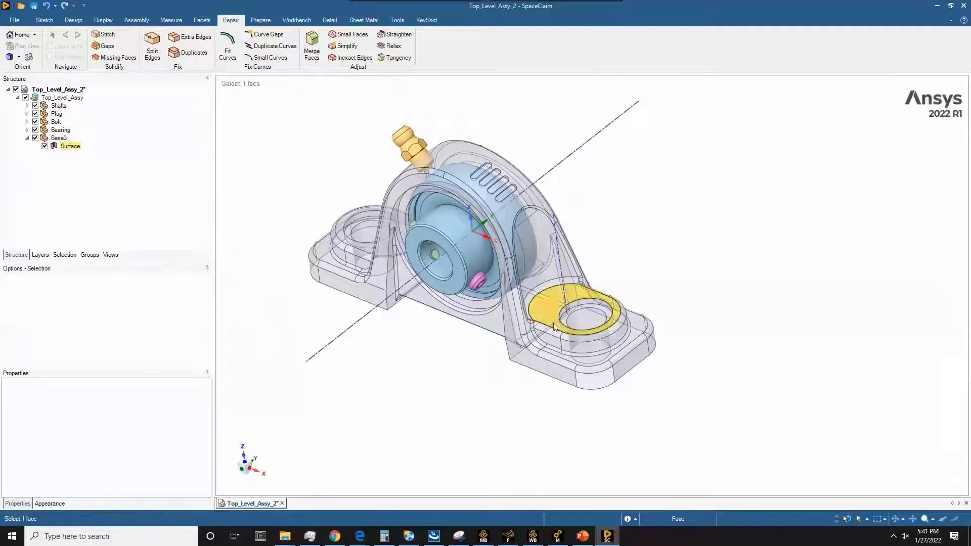
left_click(431, 414)
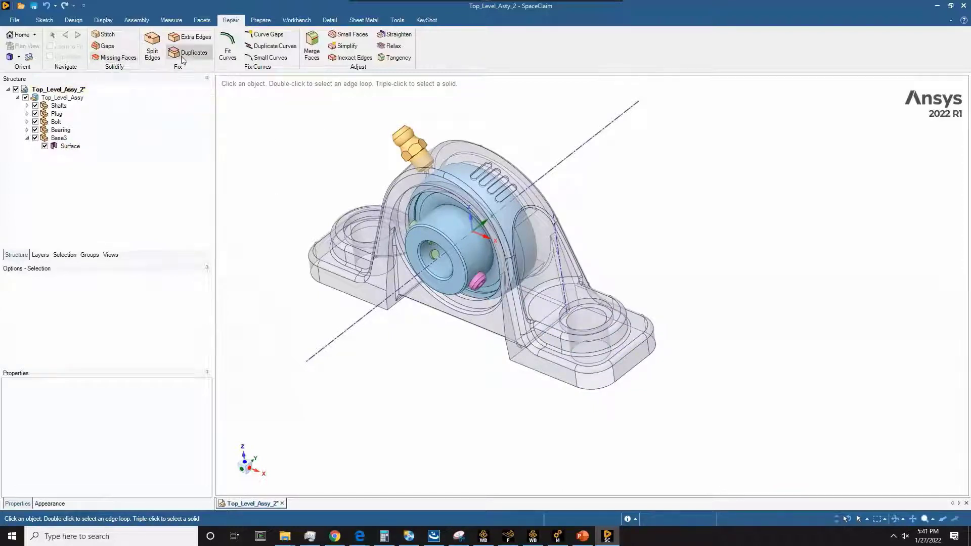
Run Missing Faces and patch the gap at Base3's foot, making the housing a Solid body
left_click(113, 58)
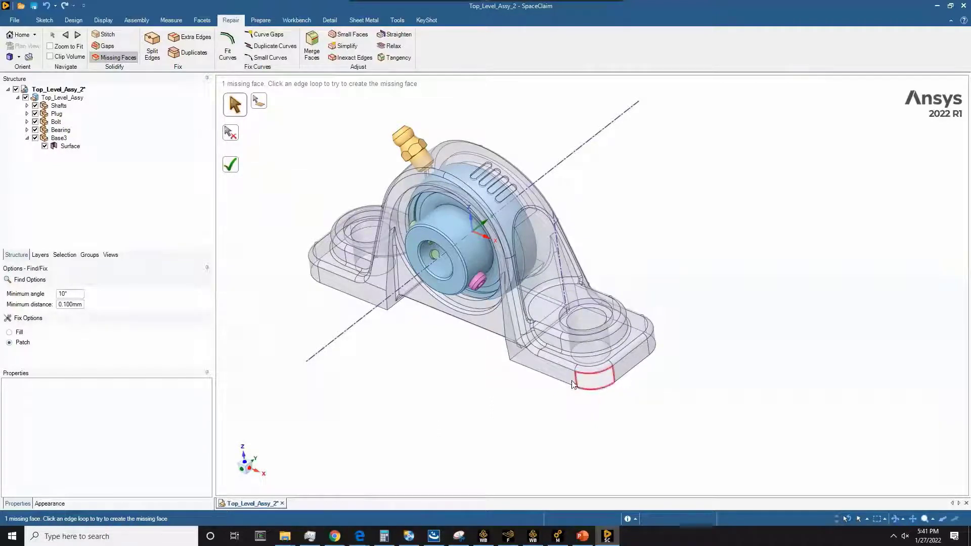
left_click(232, 170)
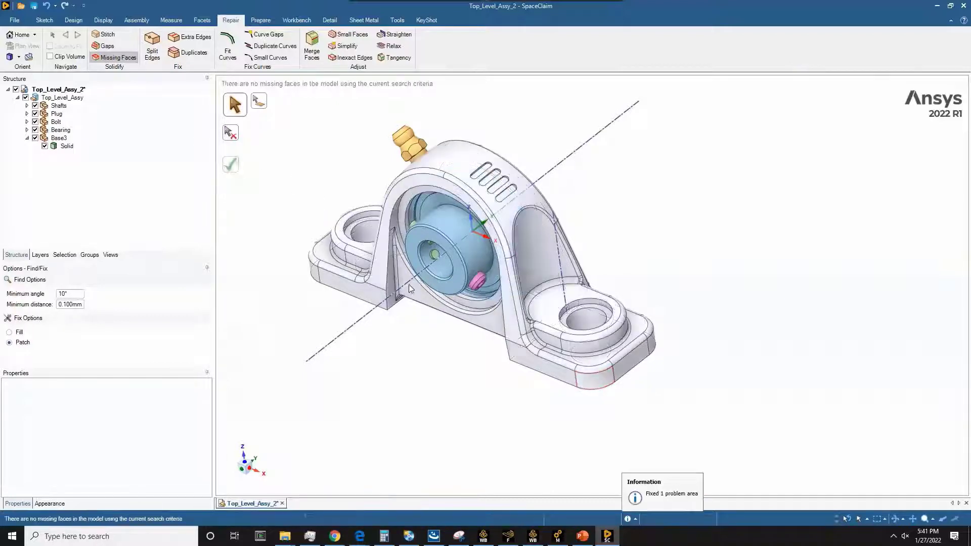
scroll(546, 394, "down", 3)
scroll(557, 390, "up", 1)
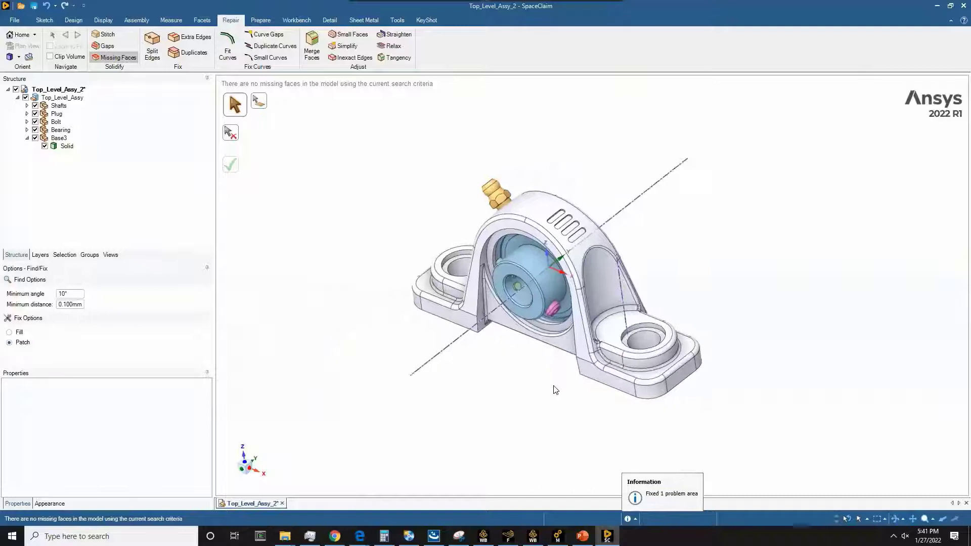
key("Escape")
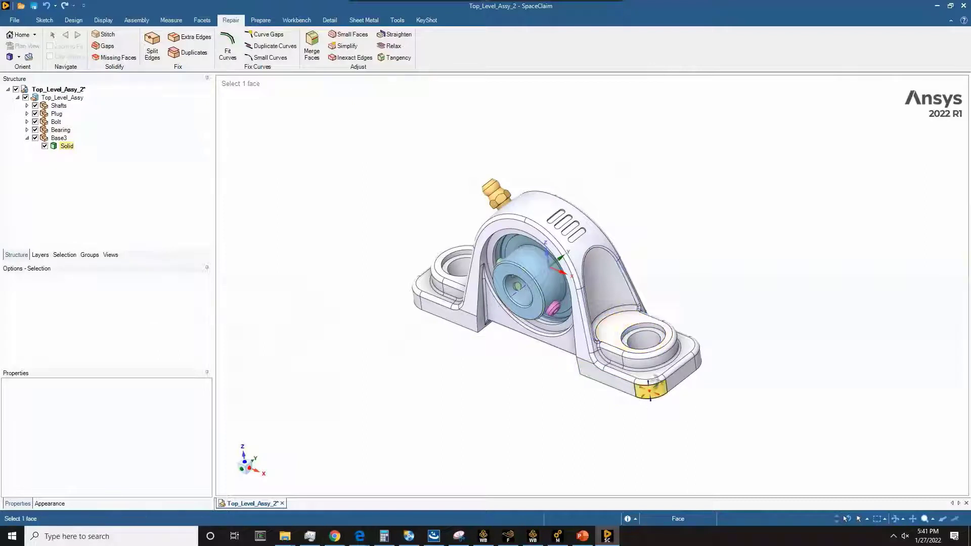
middle_click_drag(645, 399, 617, 354)
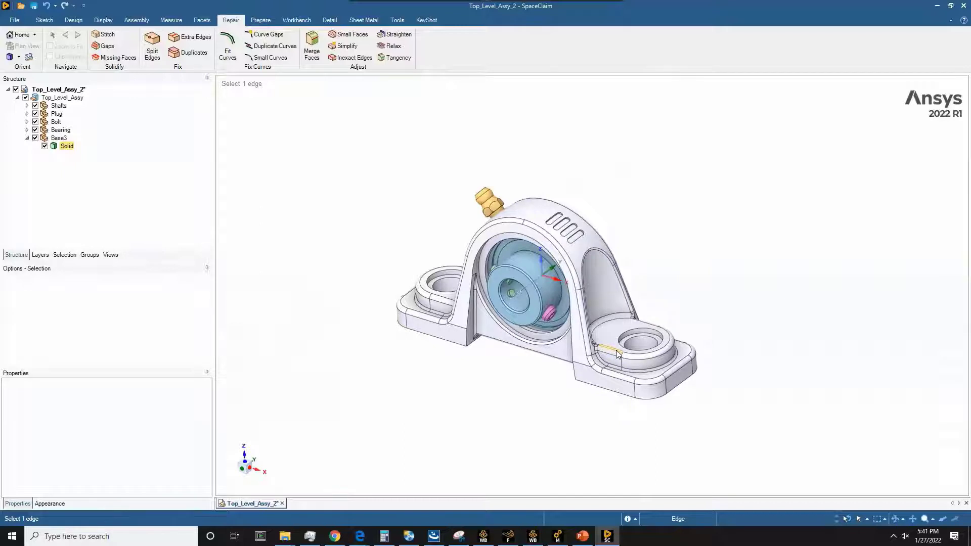
left_click(615, 349)
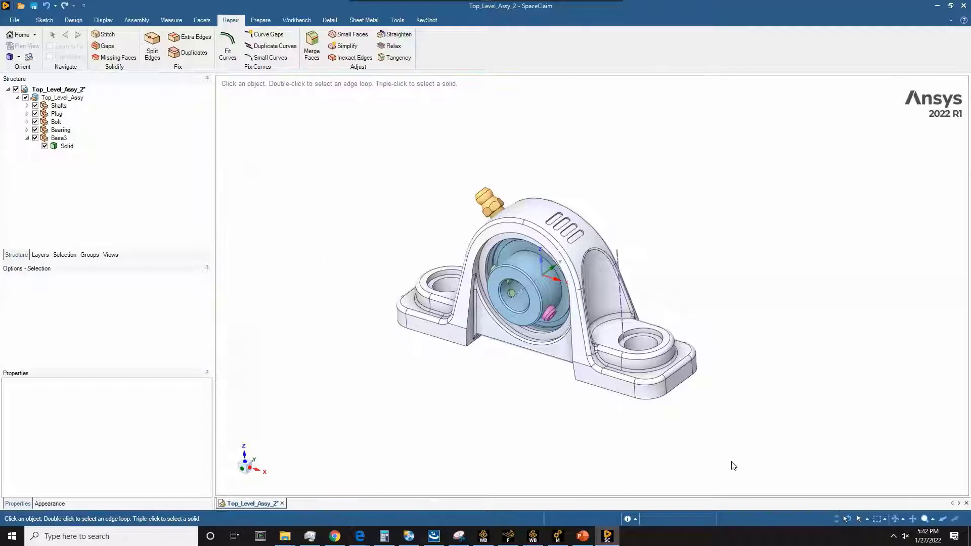
left_click(627, 356)
scroll(621, 360, "up", 3)
scroll(620, 360, "up", 5)
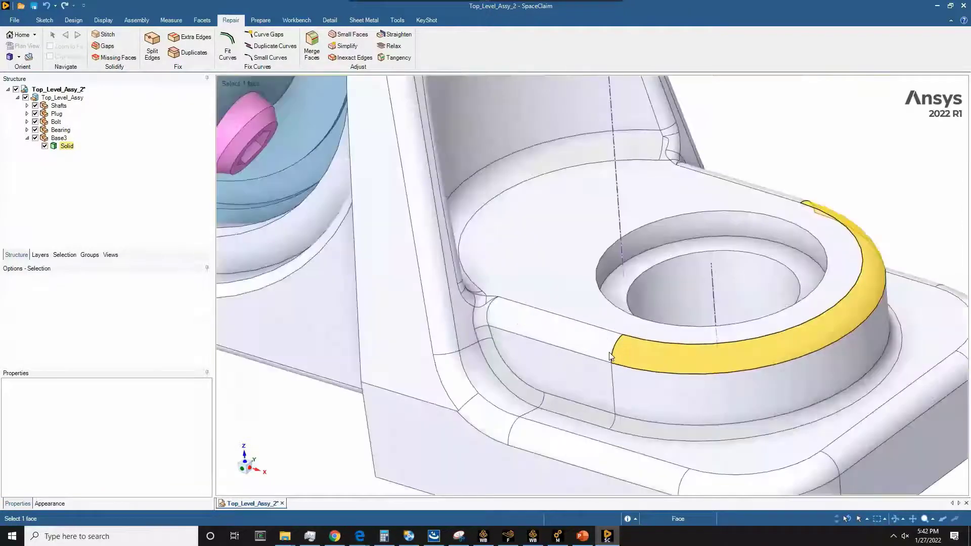
left_click(613, 354)
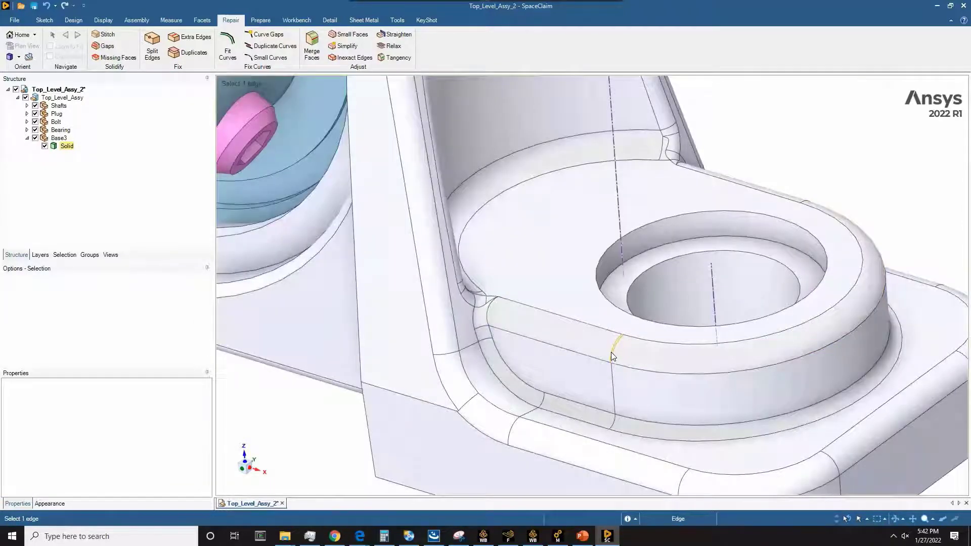
left_click(612, 357)
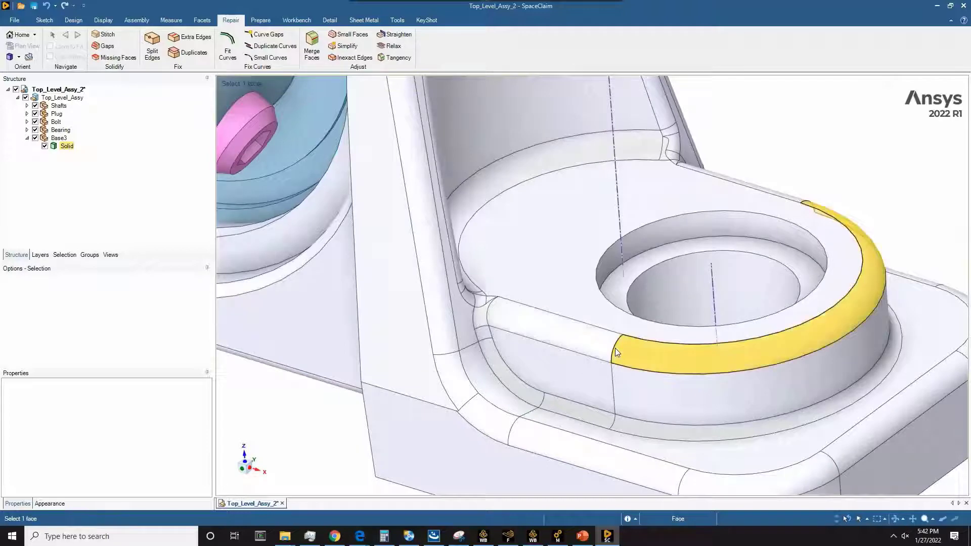
left_click(616, 342)
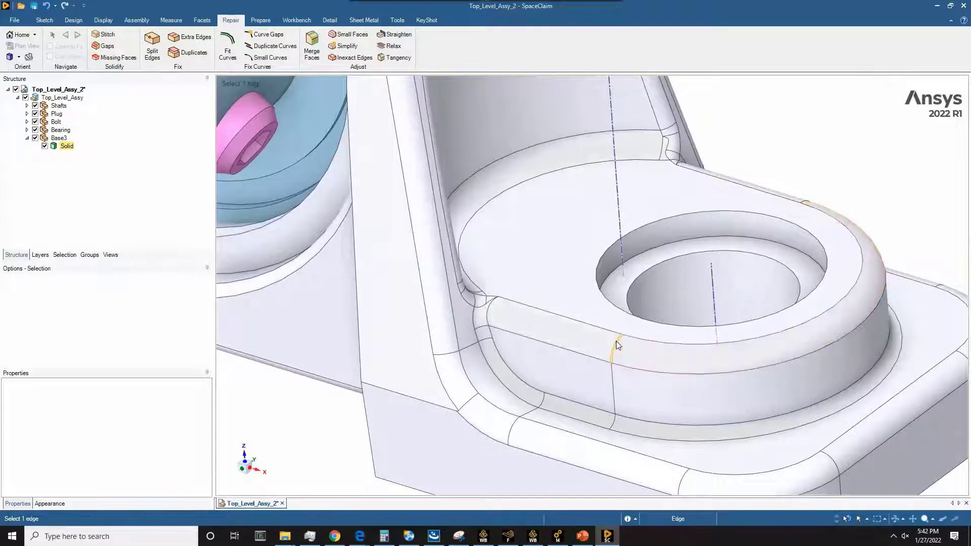
scroll(616, 340, "up", 5)
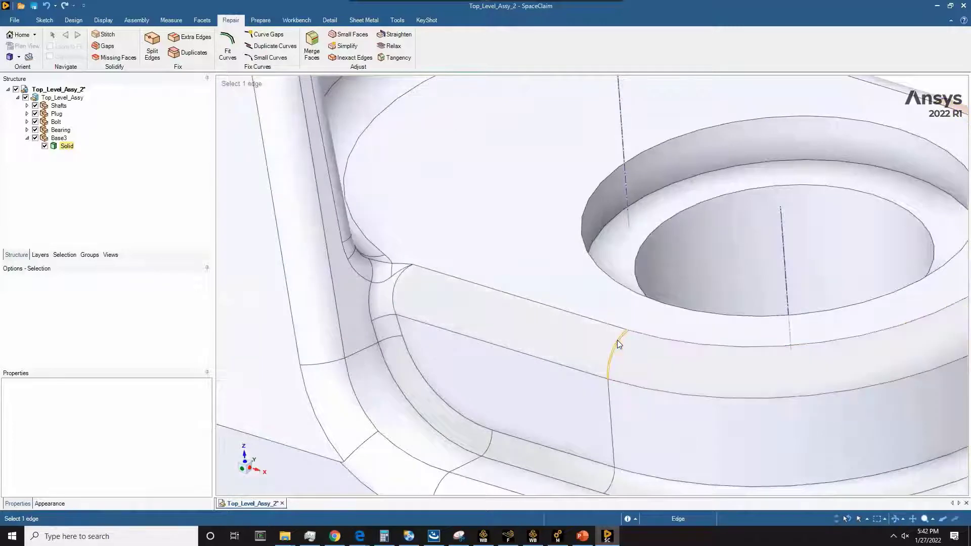
left_click(617, 340)
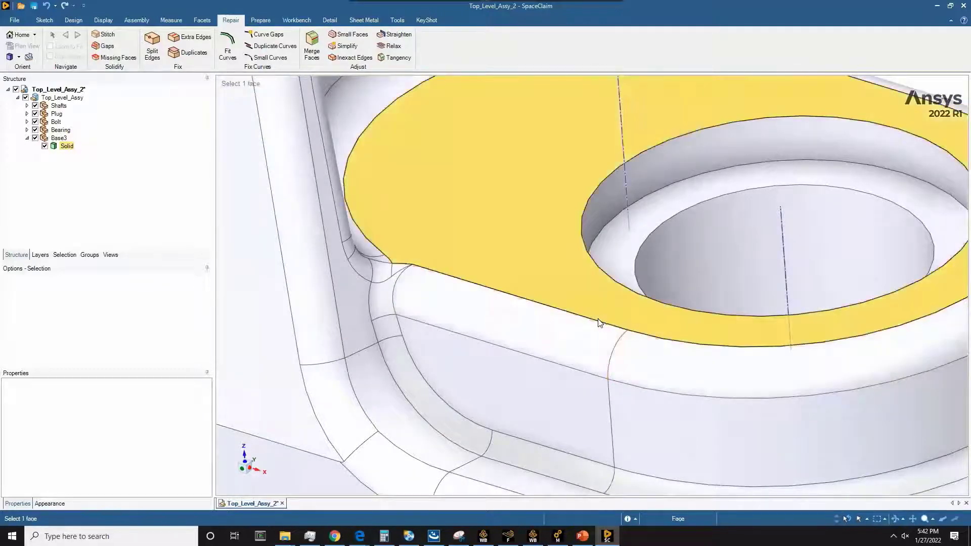
left_click(625, 336)
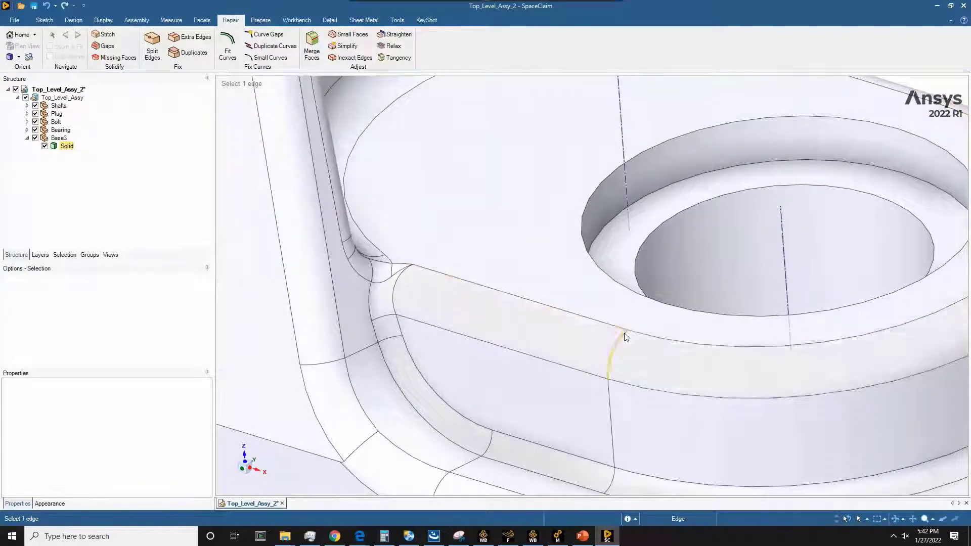
left_click(624, 335)
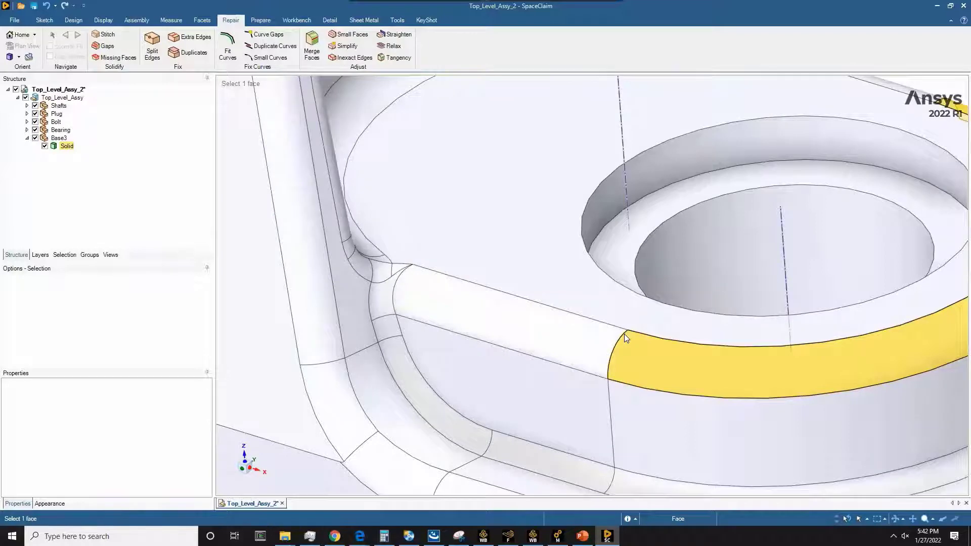
left_click(623, 334)
left_click(615, 335)
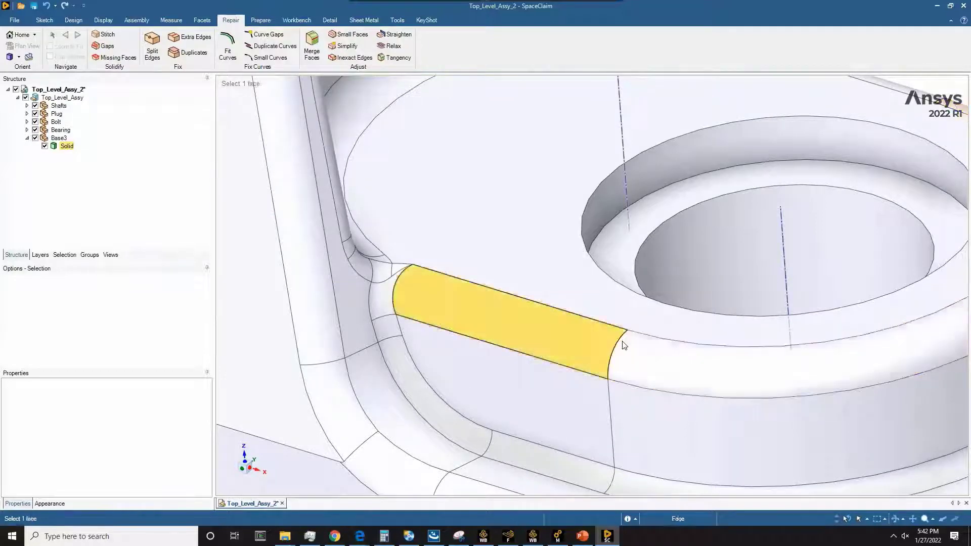
left_click(688, 384)
scroll(717, 372, "down", 8)
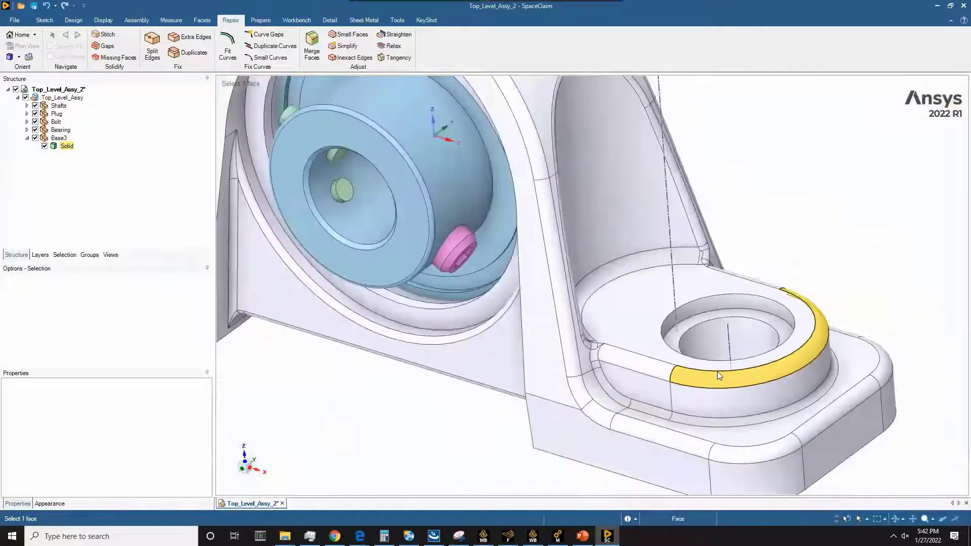
key("Escape")
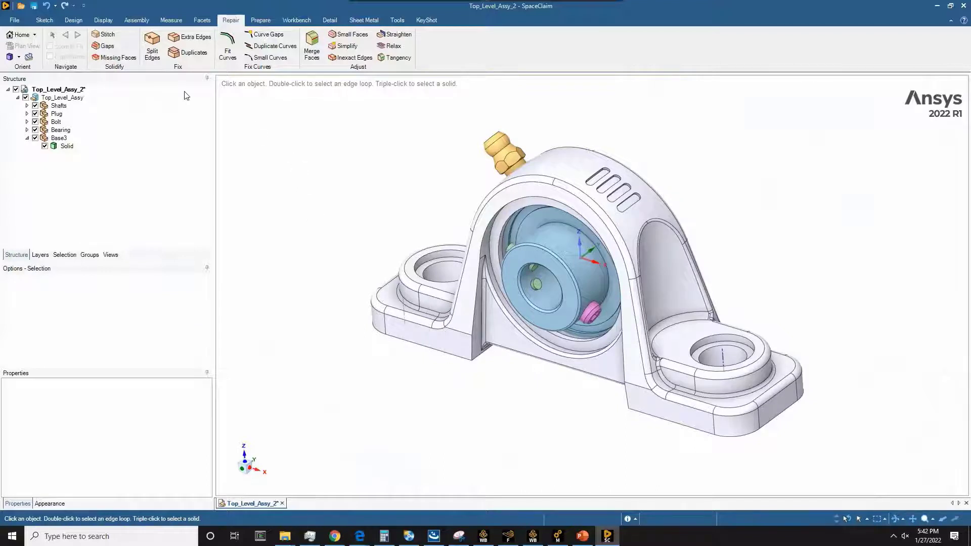
Run Split Edges across the whole model and orbit to bring the vent slots upright
left_click(153, 51)
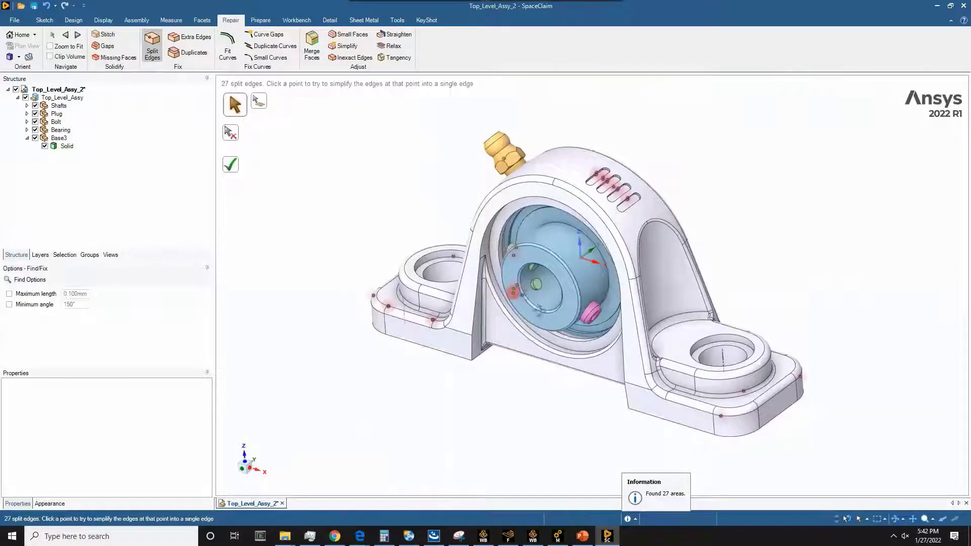
middle_click_drag(435, 303, 410, 332)
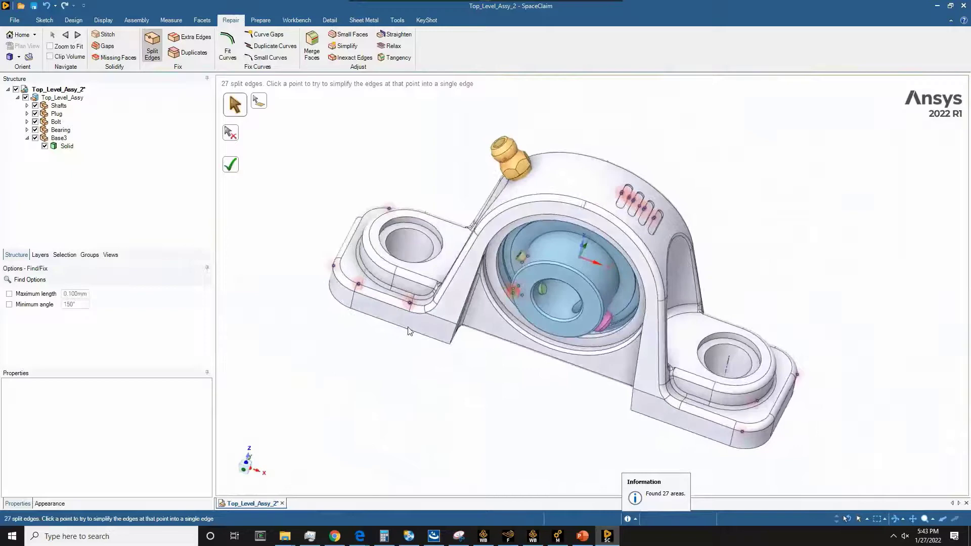
scroll(635, 176, "up", 3)
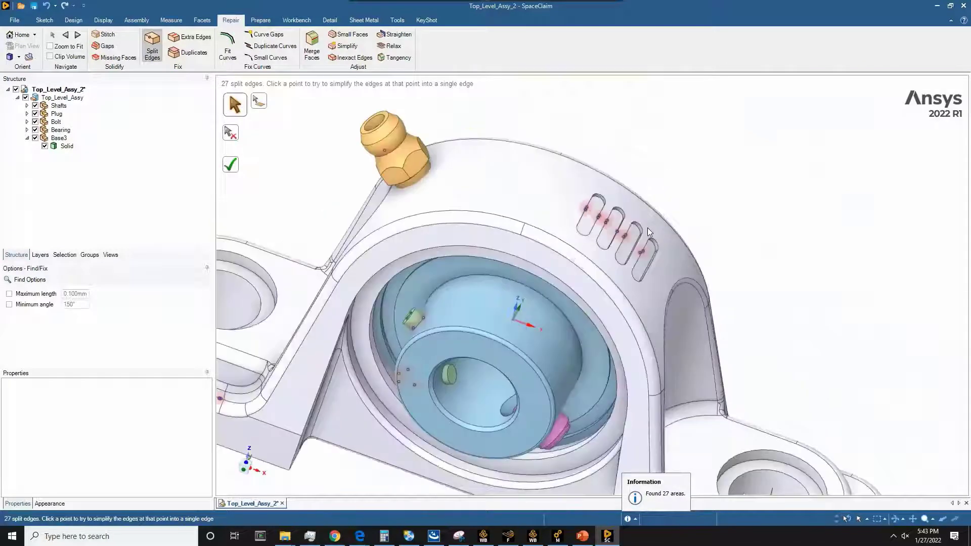
scroll(500, 269, "up", 3)
middle_click_drag(501, 268, 510, 271)
scroll(513, 273, "up", 3)
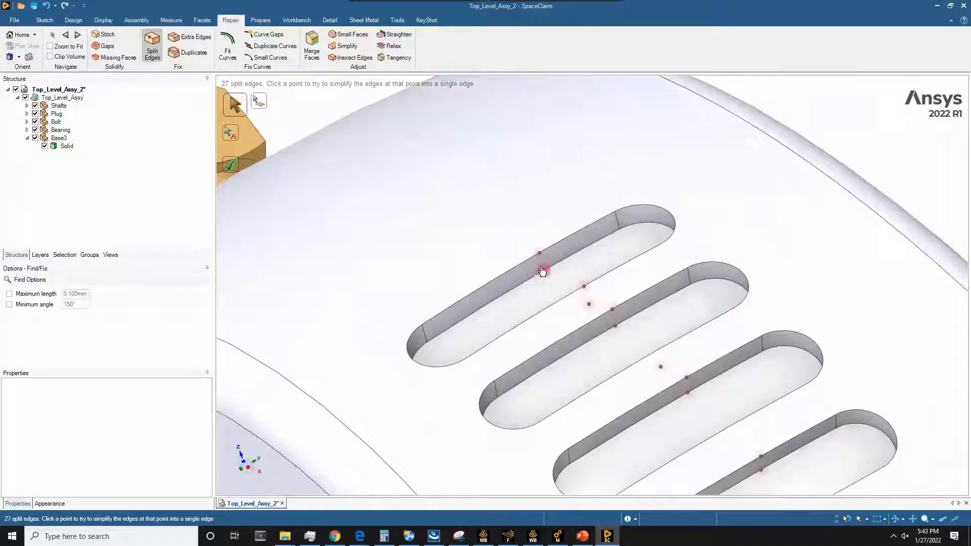
scroll(542, 271, "up", 1)
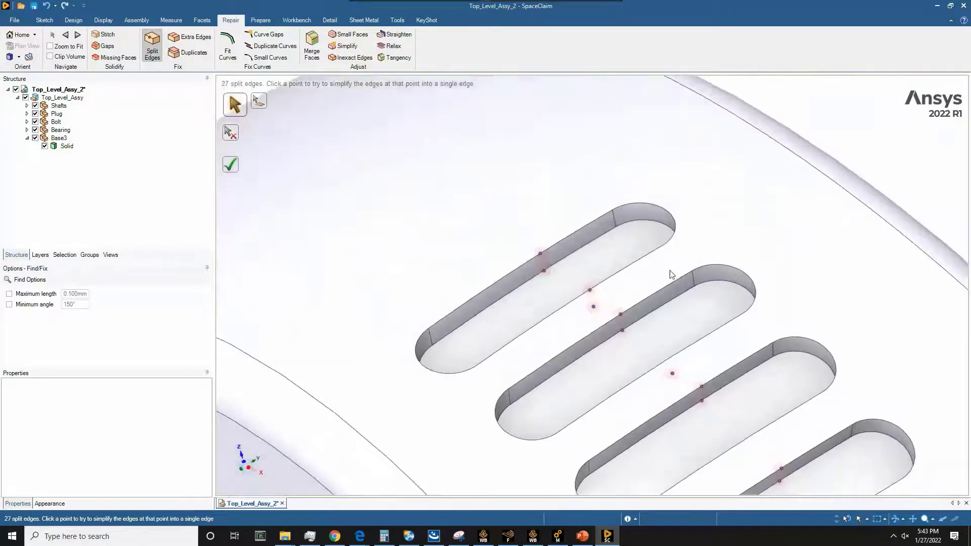
middle_click_drag(553, 362, 601, 358)
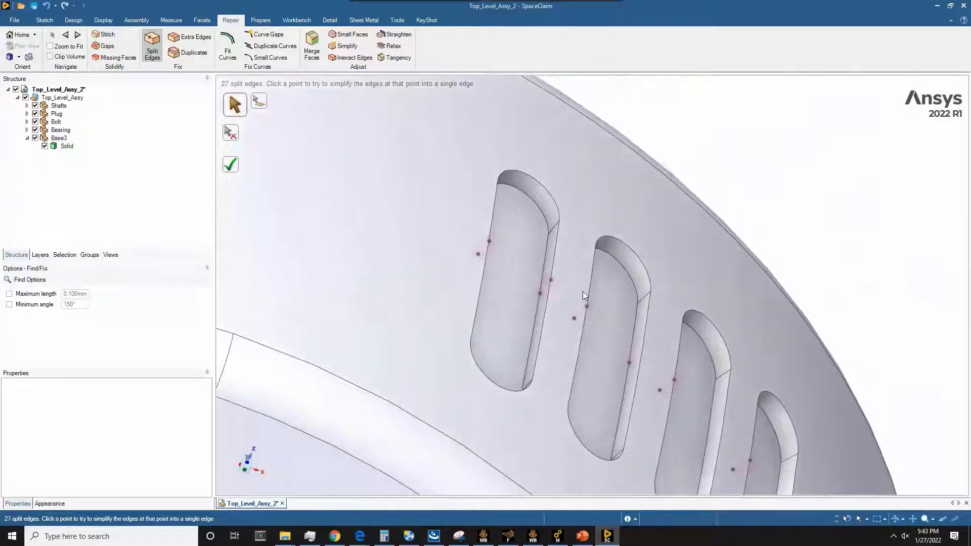
Zoom and orbit around the vent slots and mounting boss to inspect the 27 flagged split-edge points
scroll(566, 267, "down", 2)
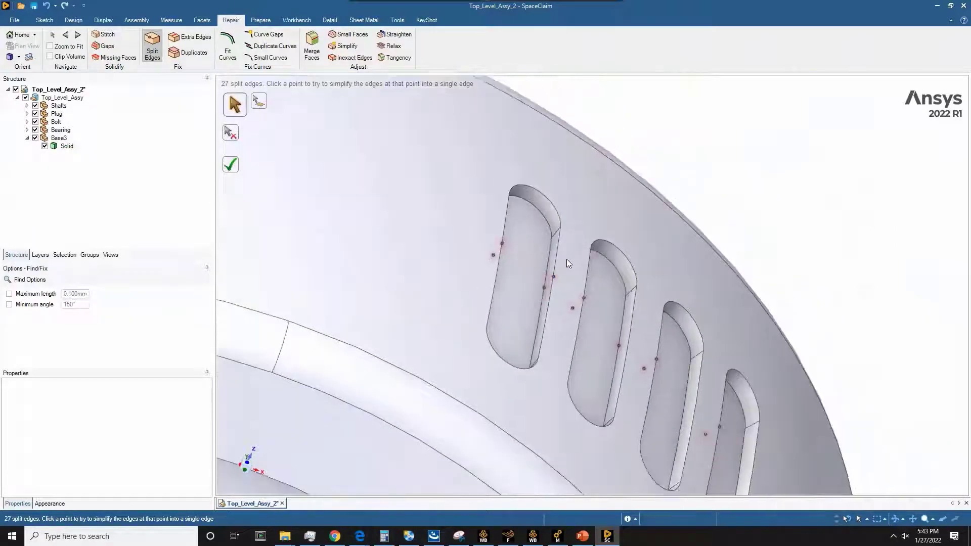
scroll(567, 259, "down", 2)
scroll(537, 257, "down", 2)
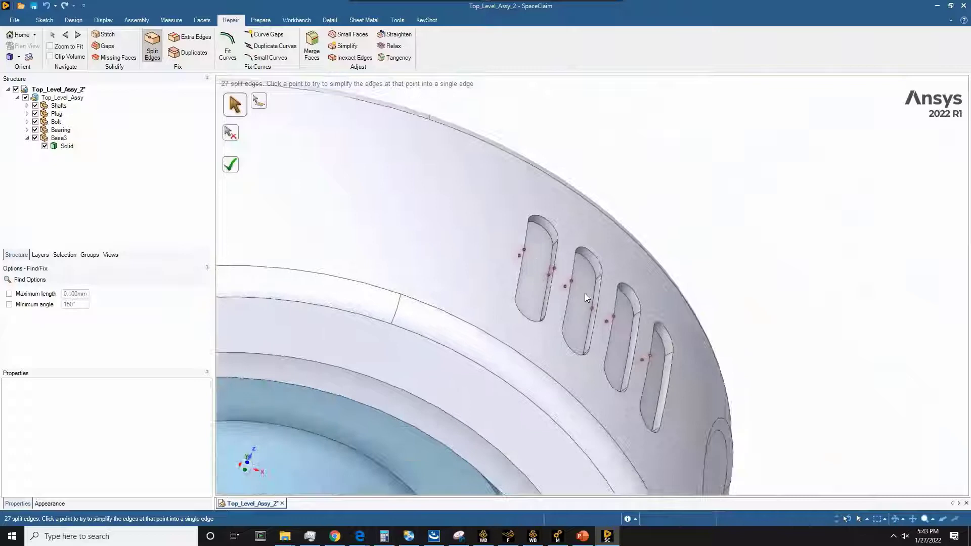
middle_click_drag(584, 293, 567, 280)
scroll(500, 243, "down", 2)
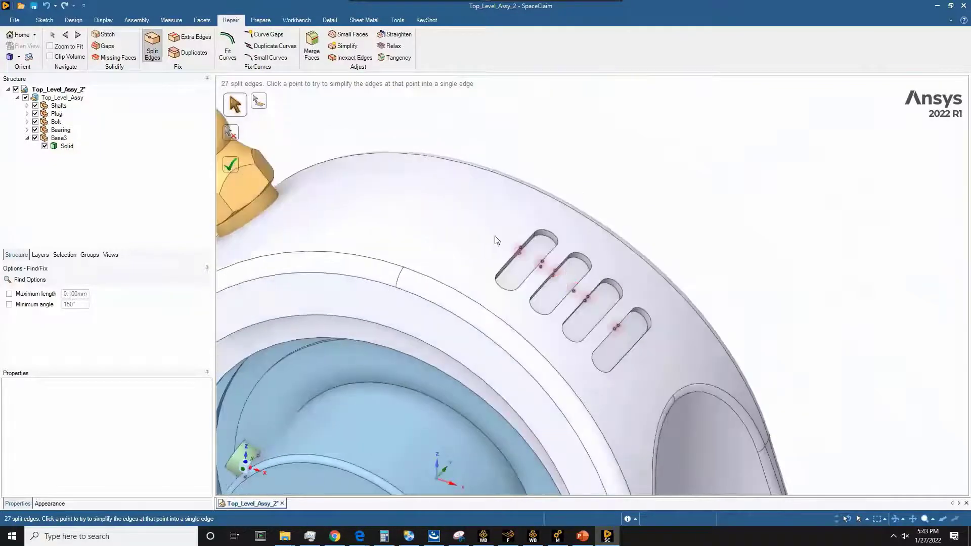
scroll(518, 228, "down", 2)
scroll(518, 227, "down", 2)
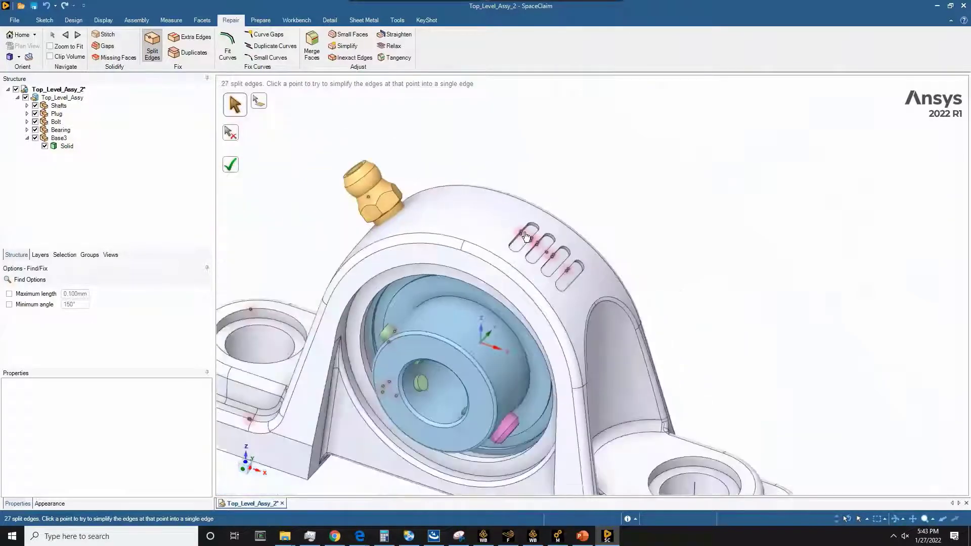
scroll(483, 329, "down", 2)
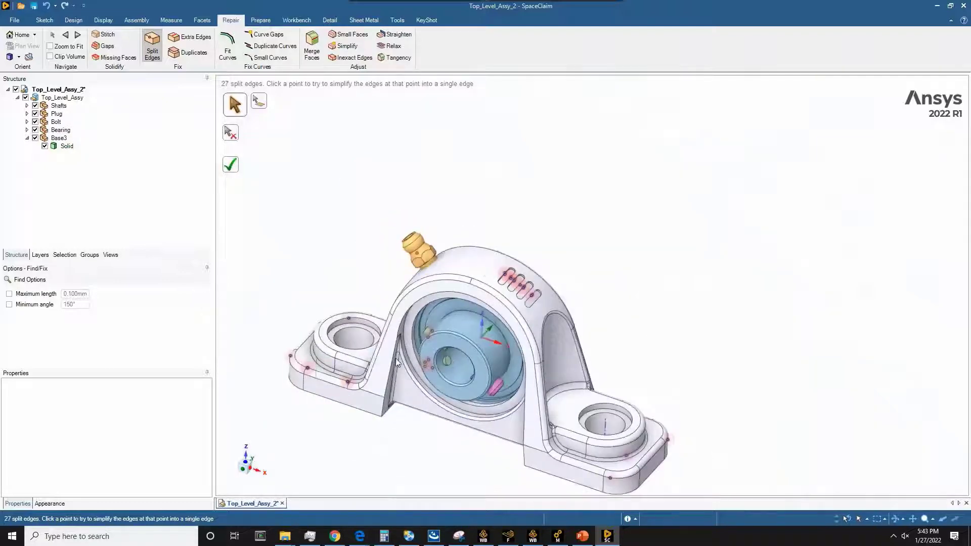
scroll(395, 358, "up", 2)
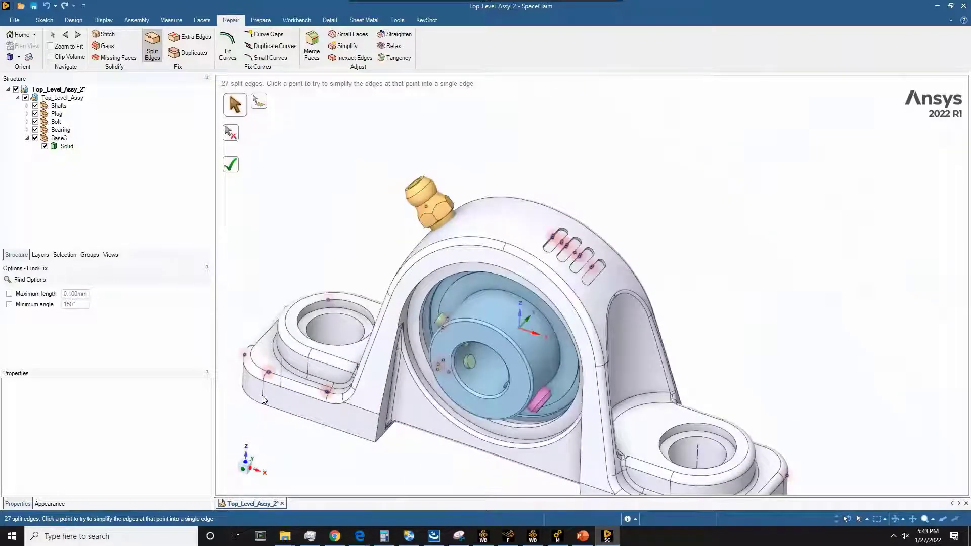
scroll(263, 400, "up", 5)
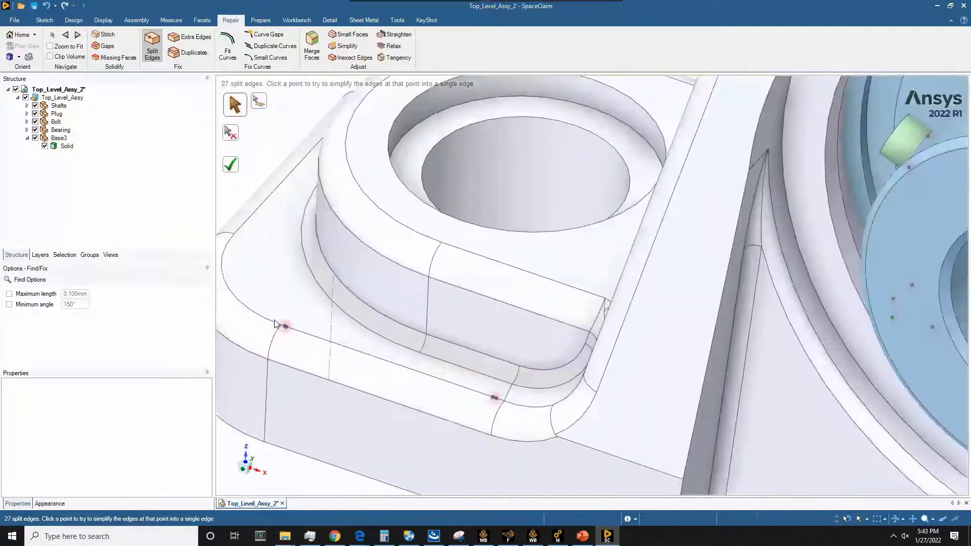
scroll(274, 323, "up", 5)
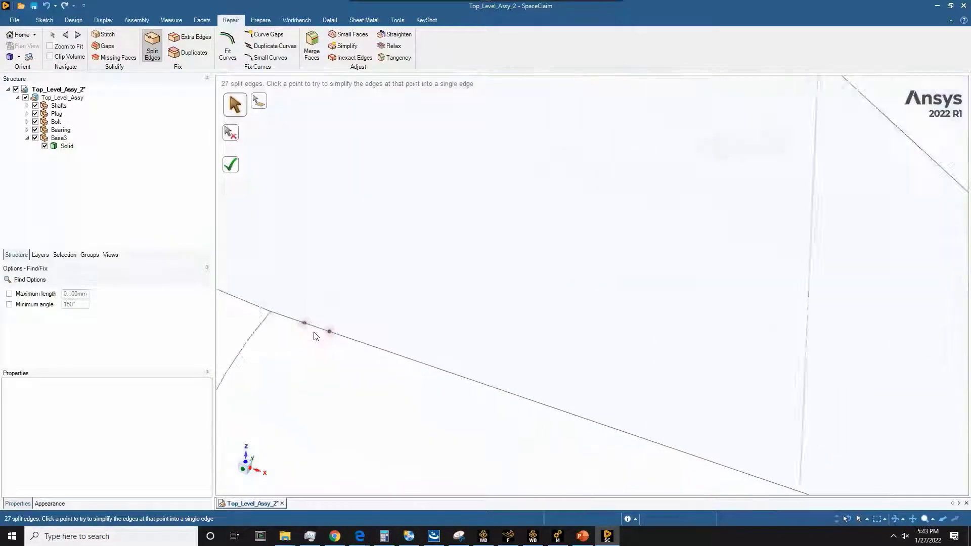
scroll(316, 337, "up", 2)
scroll(292, 326, "down", 4)
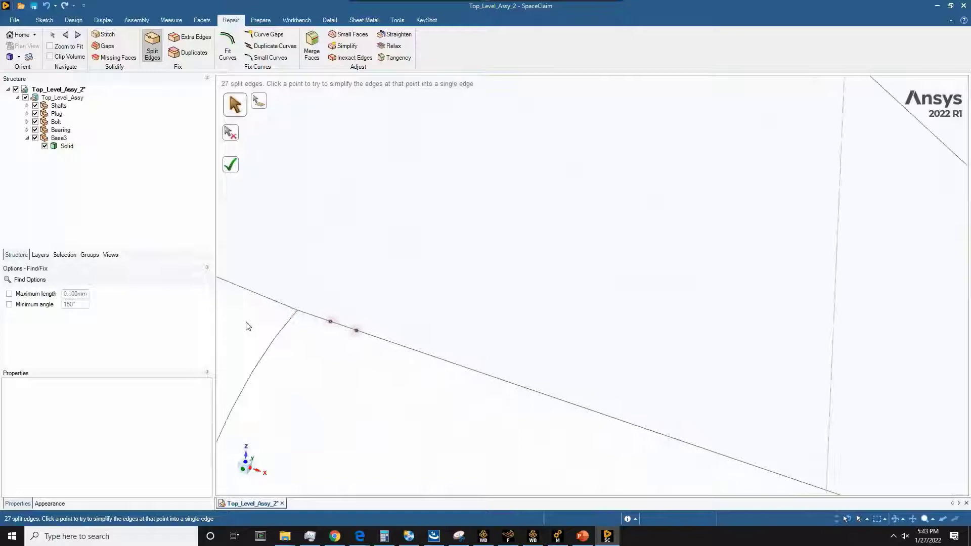
scroll(354, 329, "down", 4)
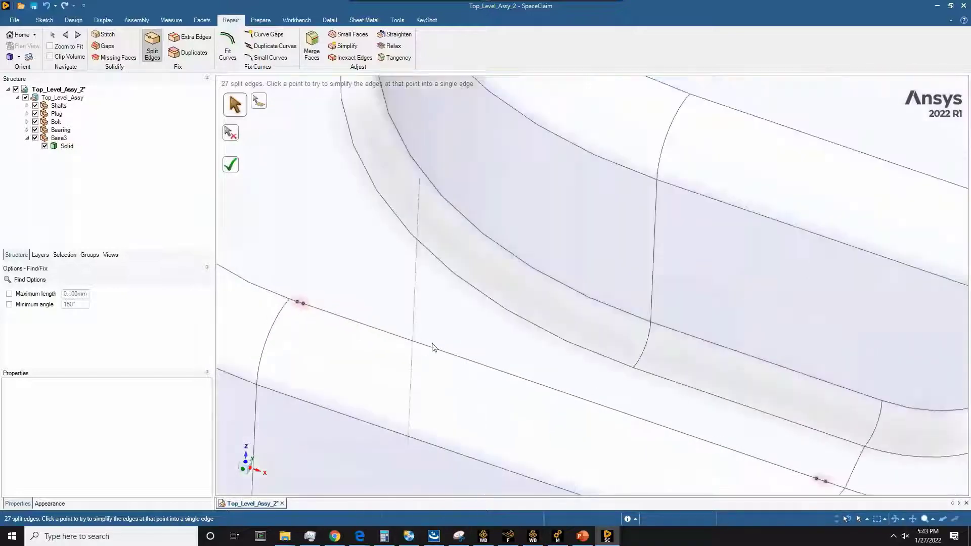
scroll(664, 424, "up", 2)
scroll(662, 419, "up", 2)
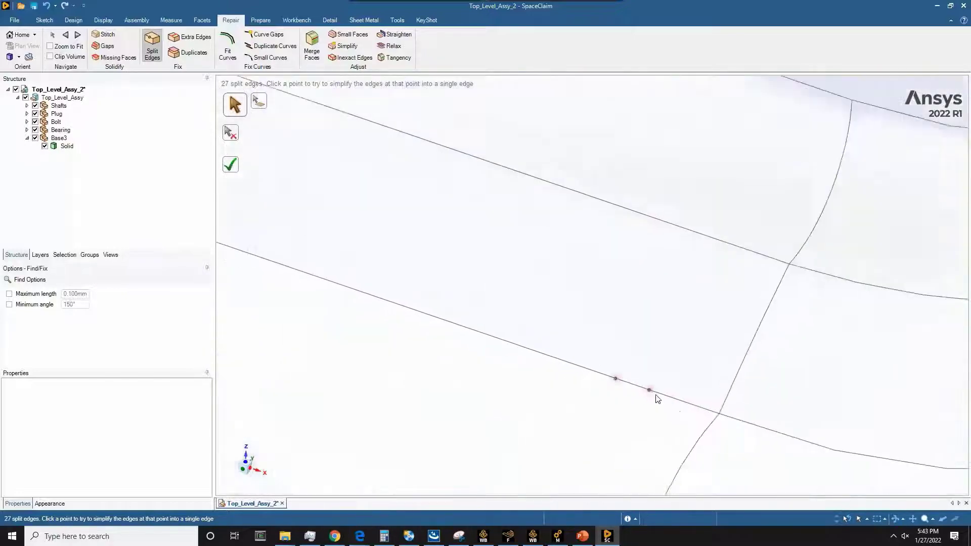
scroll(653, 399, "down", 4)
scroll(607, 390, "down", 2)
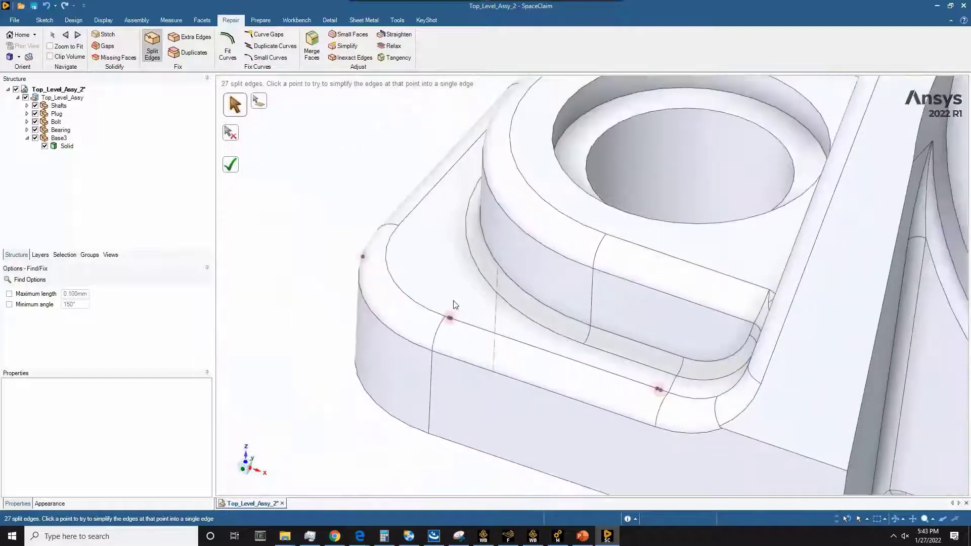
mouse_move(450, 264)
middle_mouse_down()
mouse_move(514, 254)
mouse_move(537, 264)
mouse_move(386, 280)
middle_mouse_up()
scroll(384, 287, "down", 2)
scroll(384, 294, "down", 3)
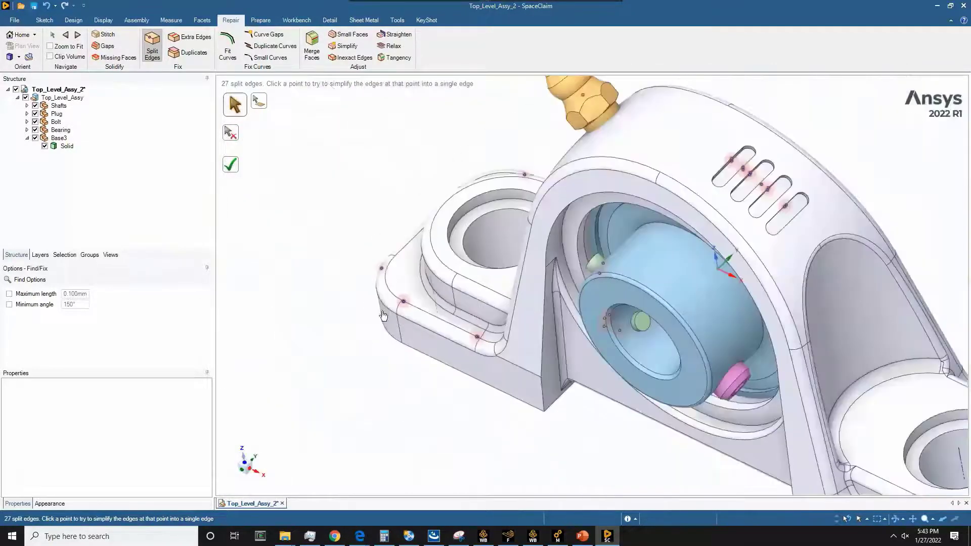
scroll(525, 315, "up", 3)
scroll(528, 314, "up", 2)
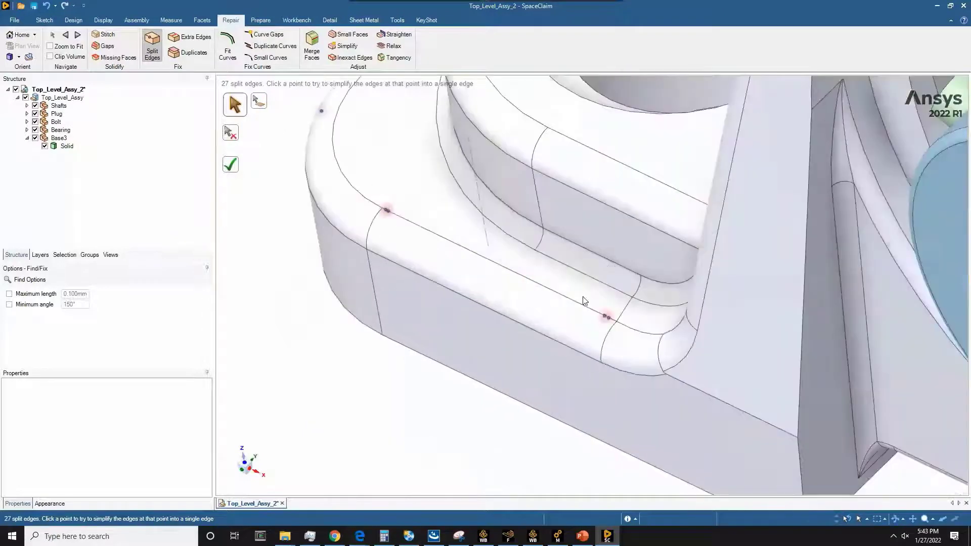
middle_click_drag(581, 299, 589, 289)
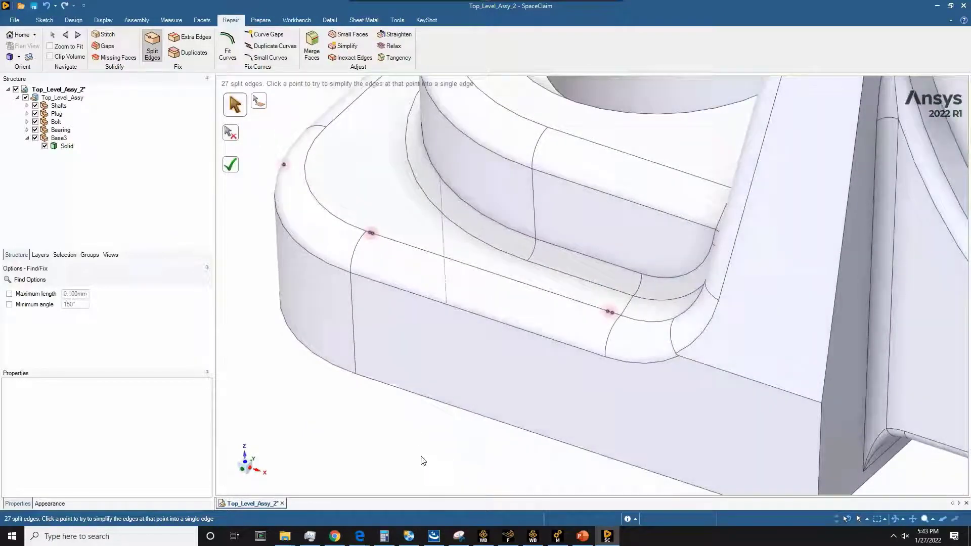
scroll(422, 459, "down", 2)
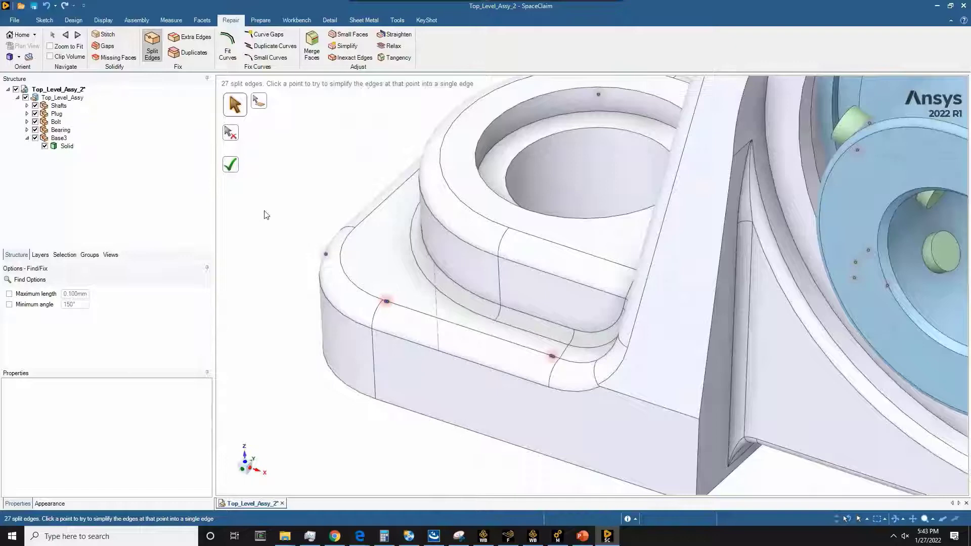
Fix all 27 split edges and inspect the base's top straight edge and corner fillet edge
left_click(234, 170)
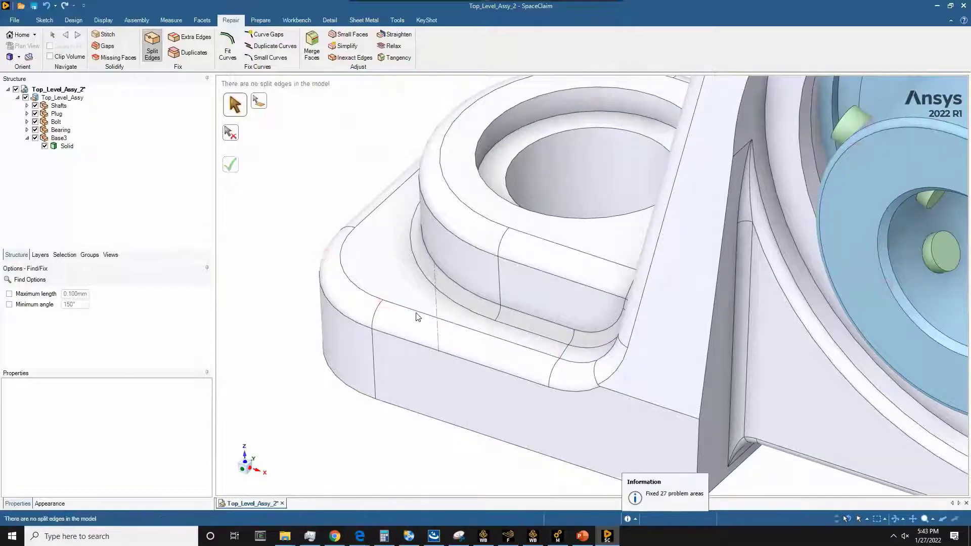
left_click(424, 316)
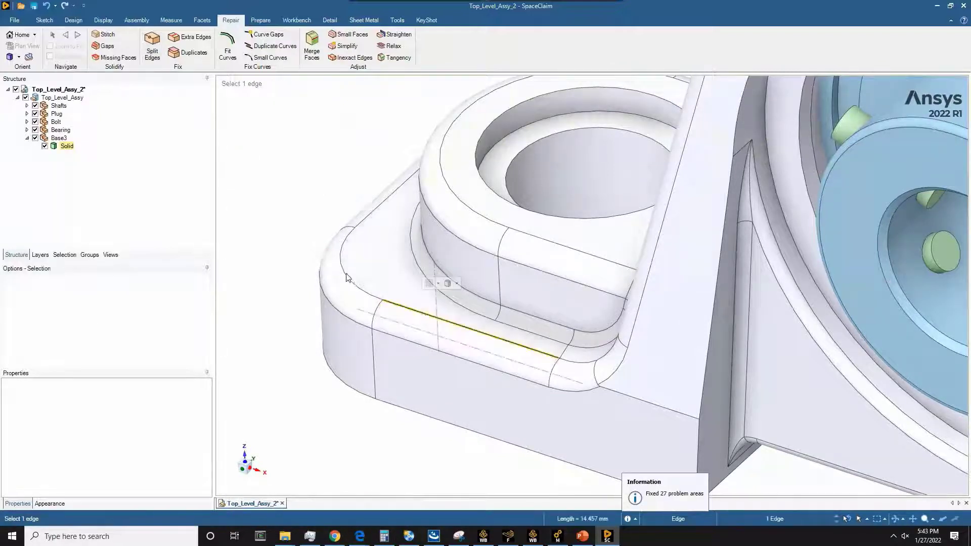
left_click(327, 302)
scroll(274, 381, "down", 2)
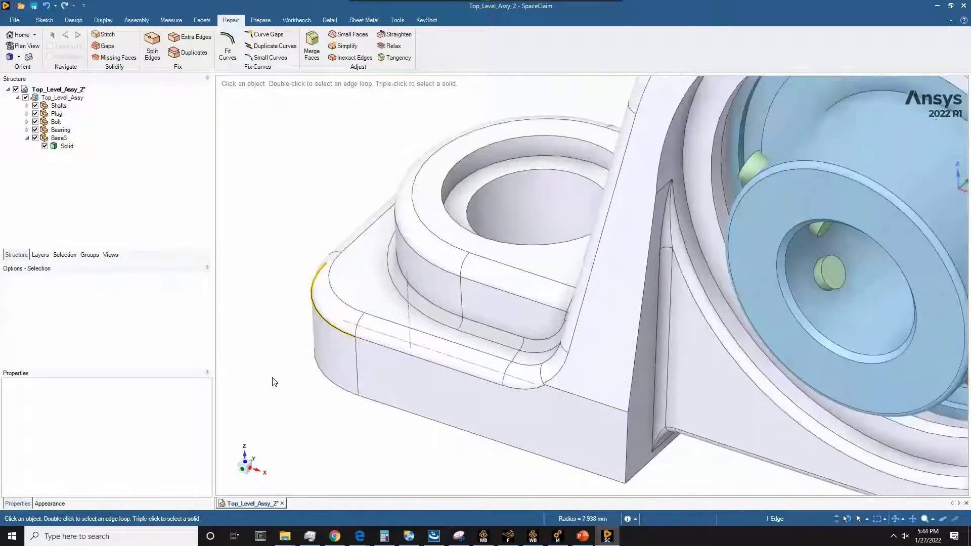
scroll(262, 331, "up", 2)
middle_click_drag(262, 331, 333, 275, "shift")
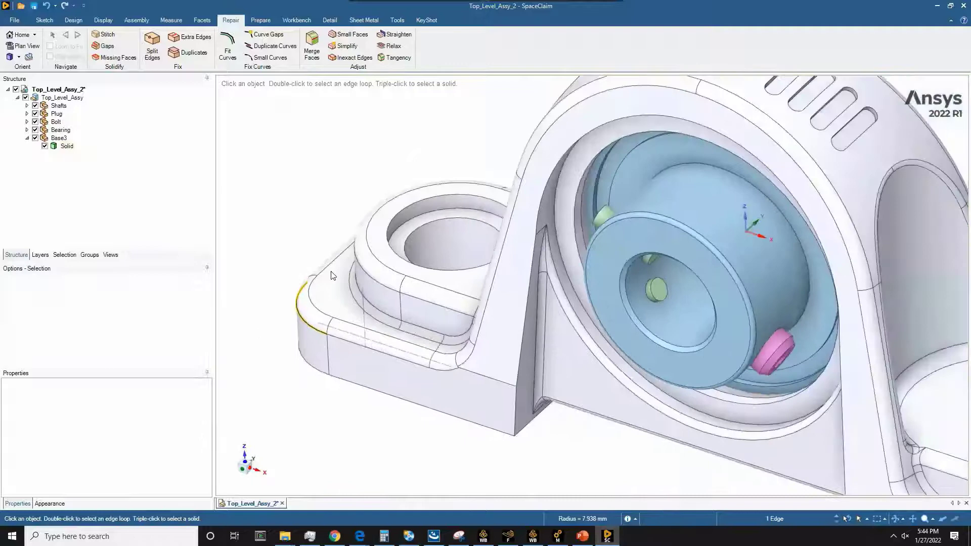
scroll(338, 296, "down", 3)
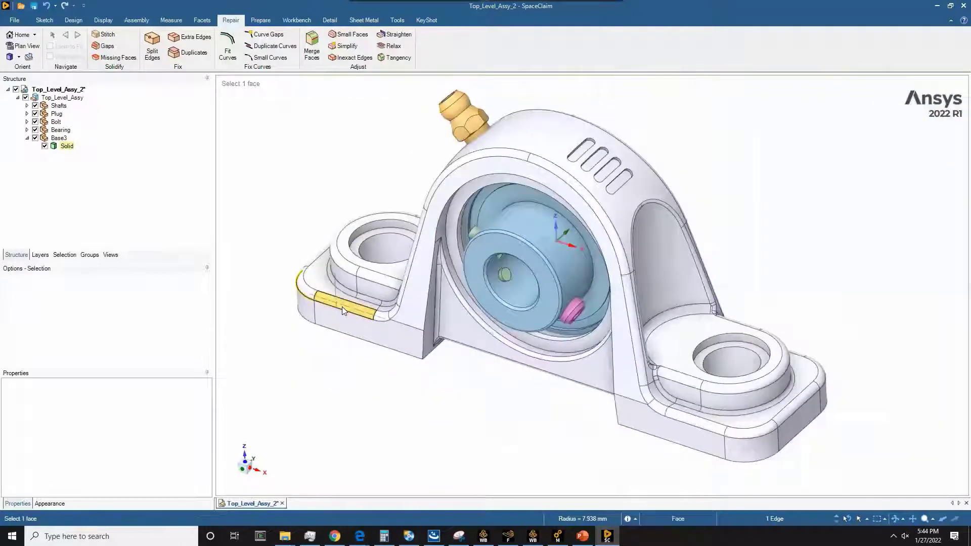
left_click(352, 359)
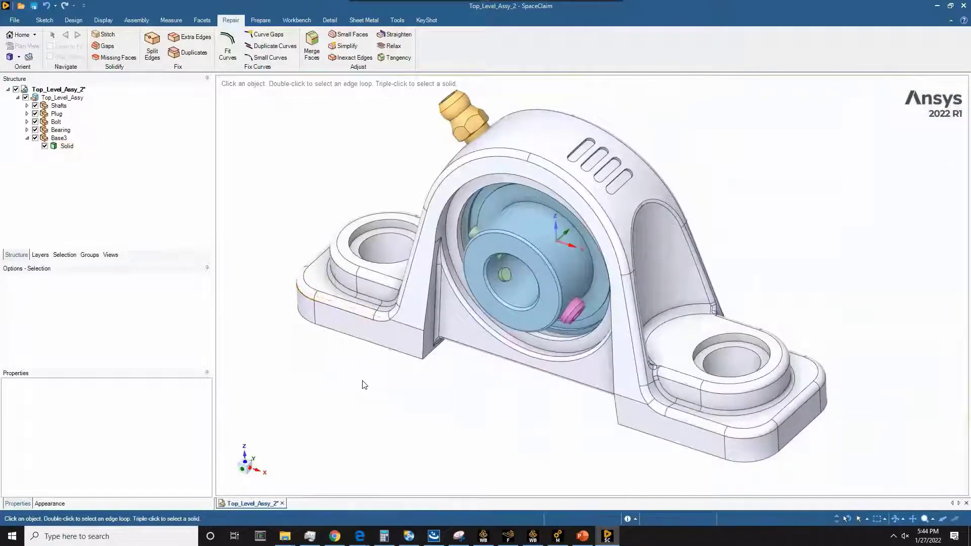
Inspect the bearing's circular edge and the housing's front and top faces, orbiting the repaired assembly
left_click(470, 243)
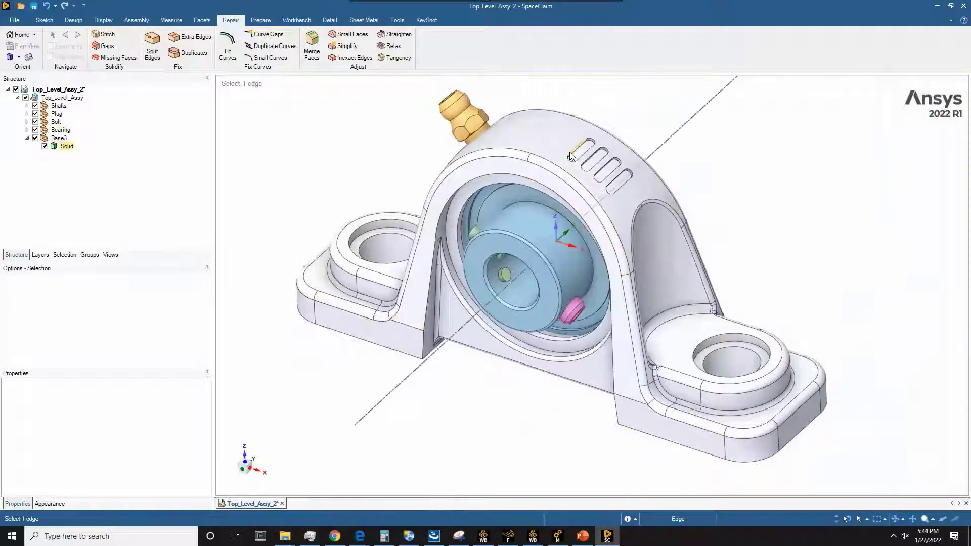
left_click(304, 379)
left_click(348, 306)
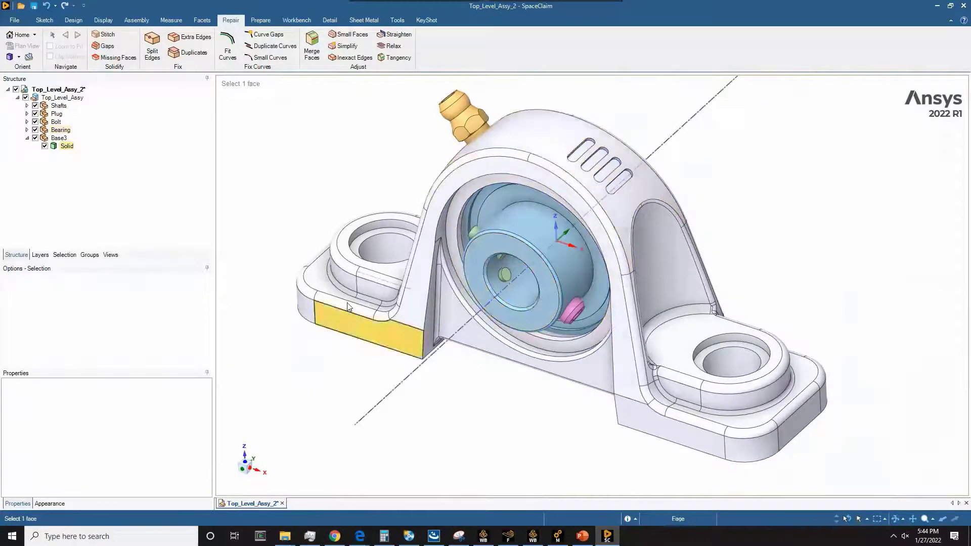
left_click(346, 301)
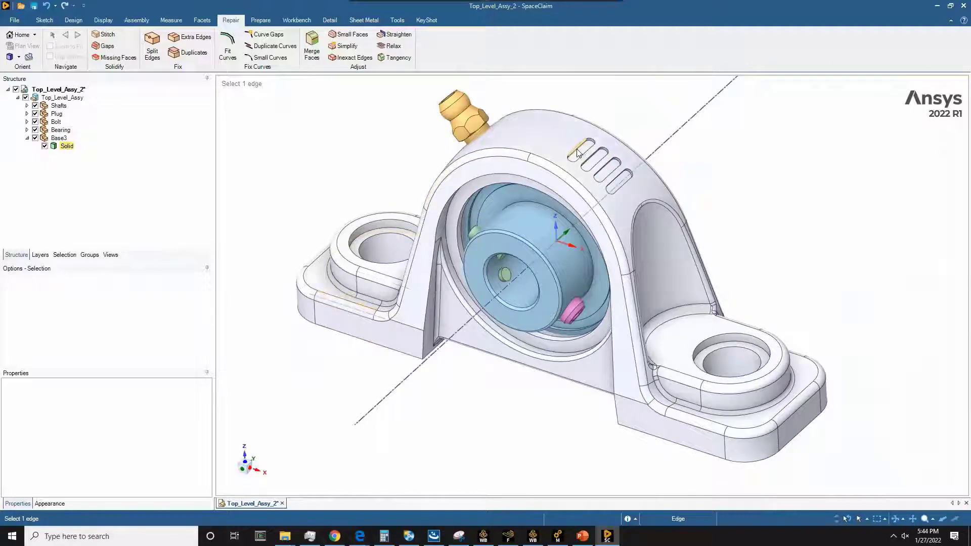
scroll(577, 153, "up", 10)
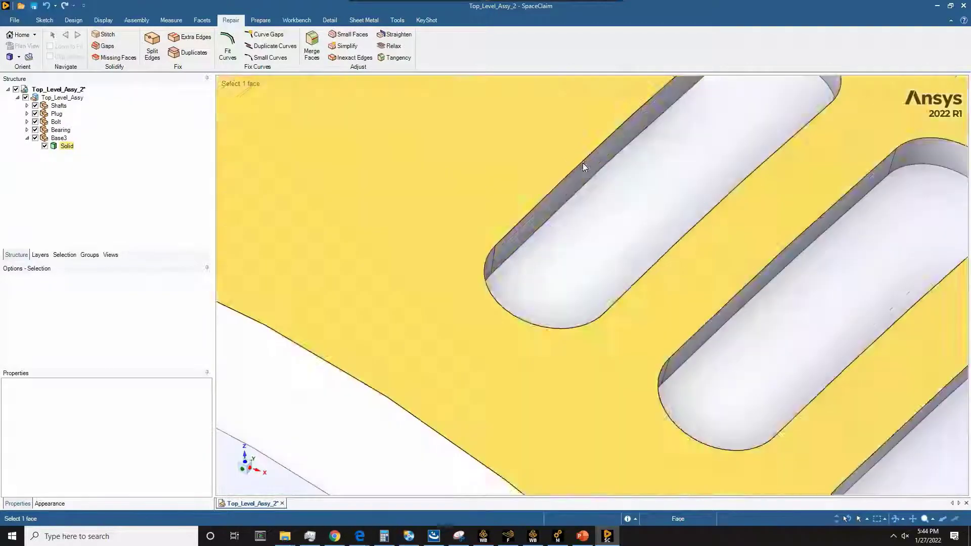
scroll(535, 196, "down", 10)
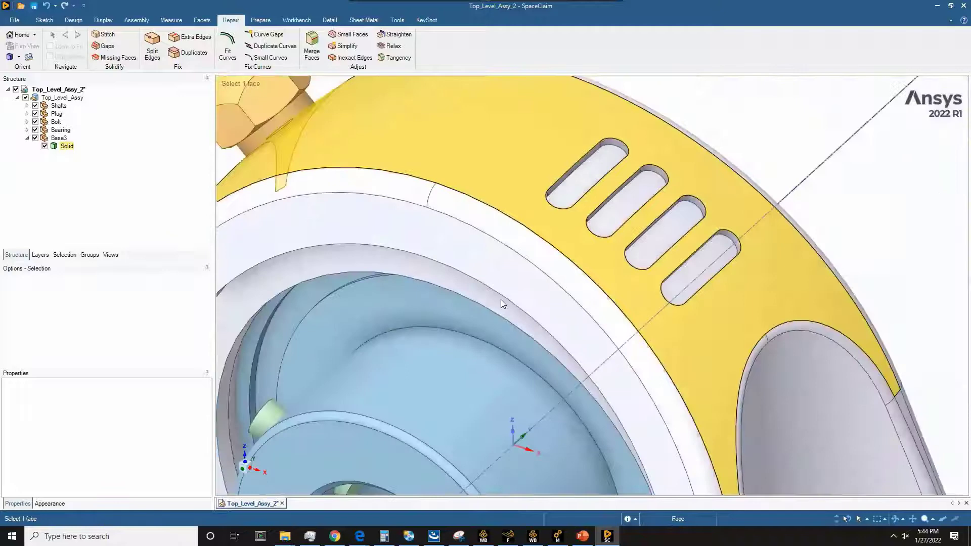
scroll(502, 301, "down", 3)
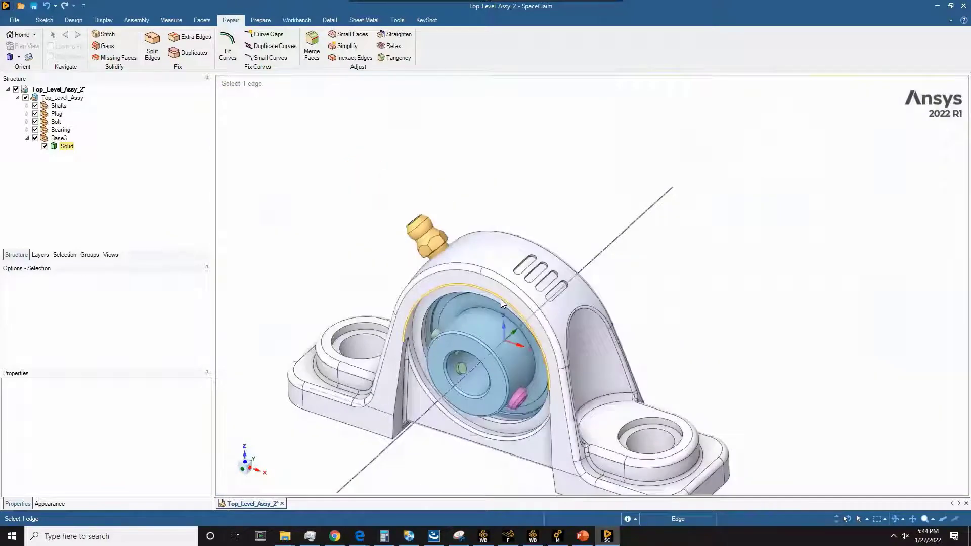
scroll(500, 299, "down", 2)
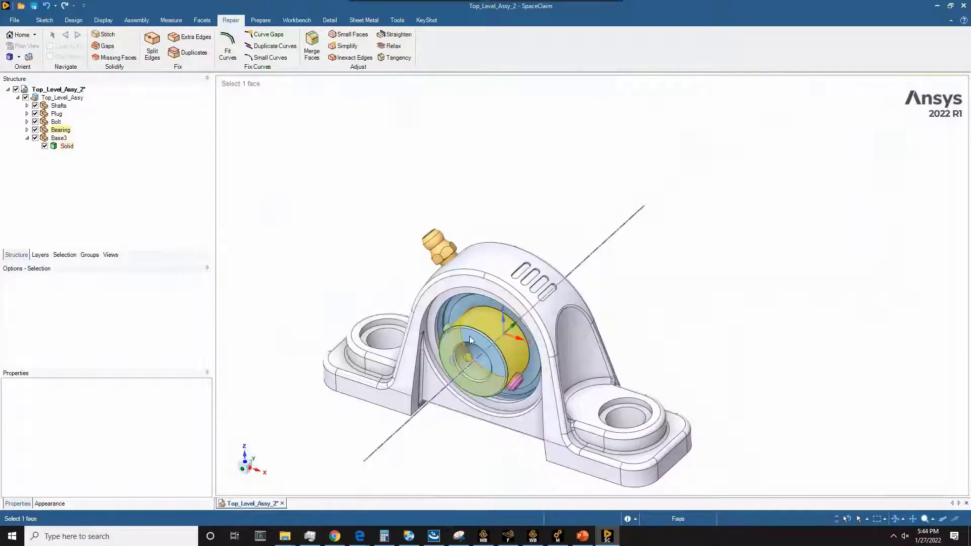
left_click(420, 354)
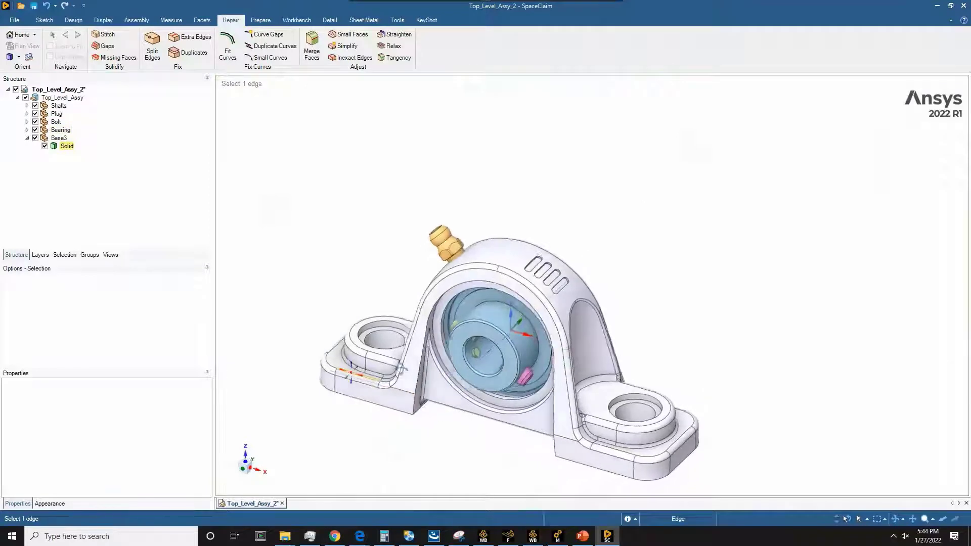
middle_click_drag(402, 368, 362, 277)
key("Escape")
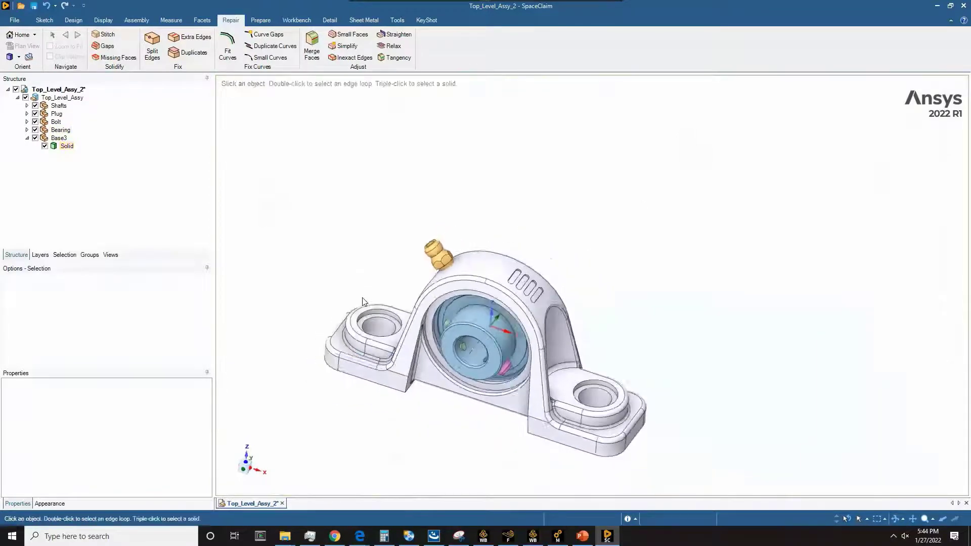
scroll(440, 373, "down", 2)
scroll(440, 372, "up", 3)
Look through the Facets and Measure tools, ending on the Prepare tab
middle_click_drag(440, 372, 418, 364)
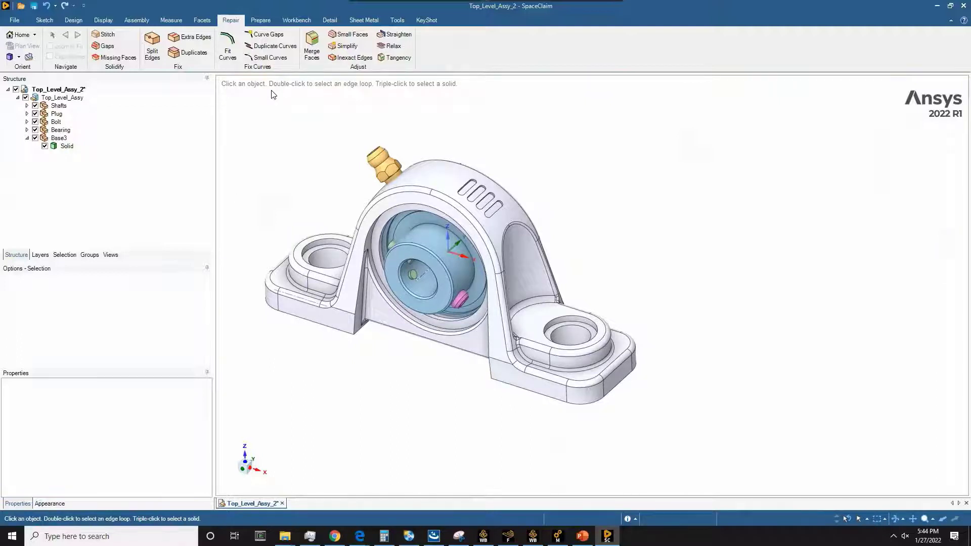
left_click(202, 20)
left_click(171, 21)
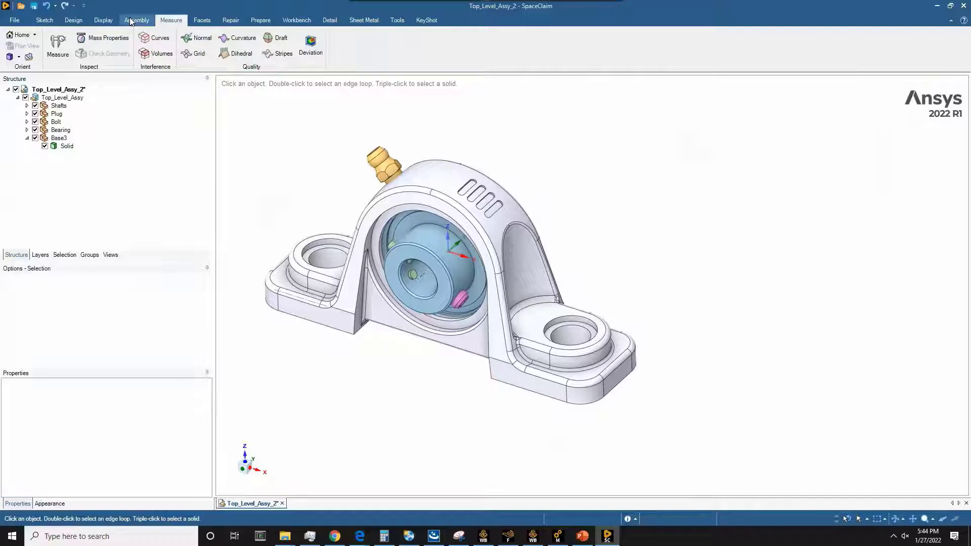
left_click(260, 21)
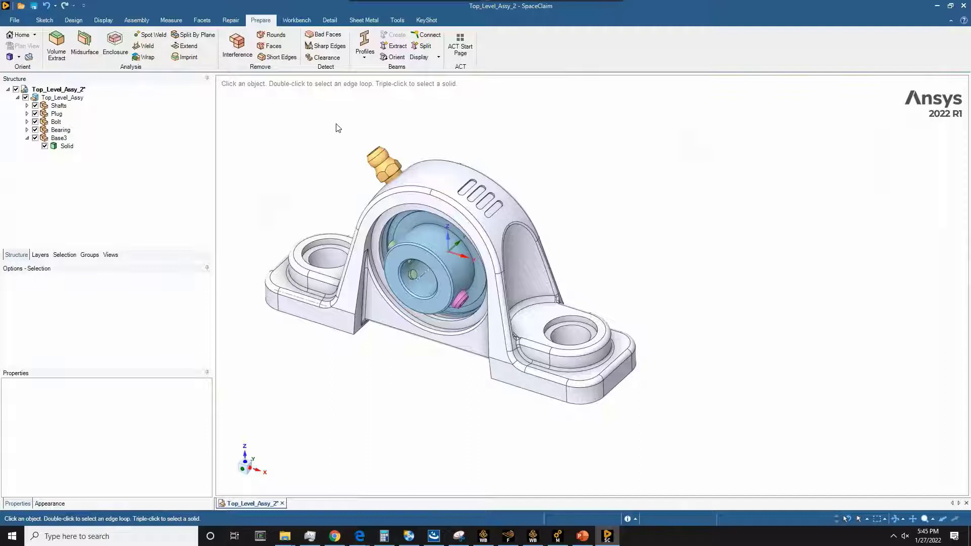
Run Interference and orbit to inspect the 2 red regions between bearing and housing
left_click(243, 54)
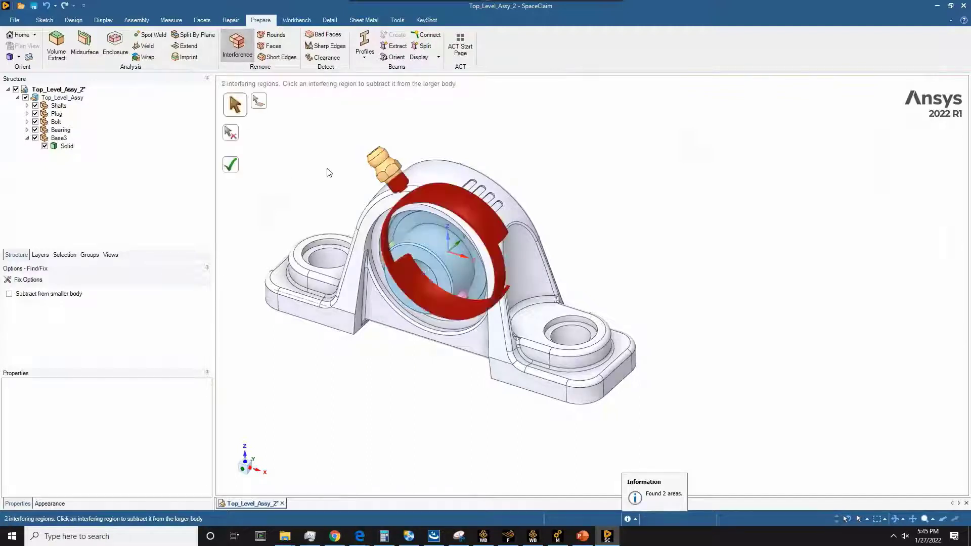
mouse_move(432, 171)
middle_mouse_down()
mouse_move(468, 135)
mouse_move(485, 136)
mouse_move(402, 152)
middle_mouse_up()
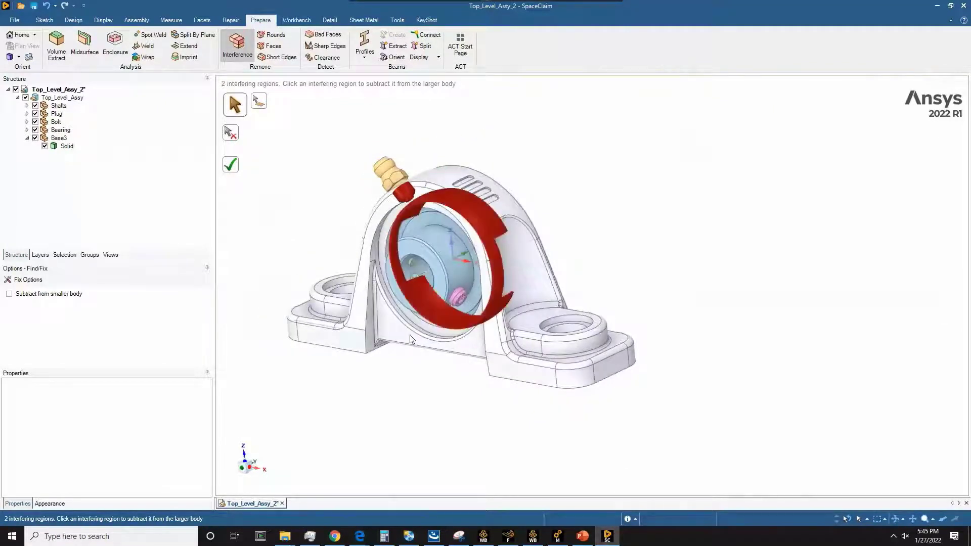
scroll(421, 309, "down", 2)
scroll(420, 309, "up", 1)
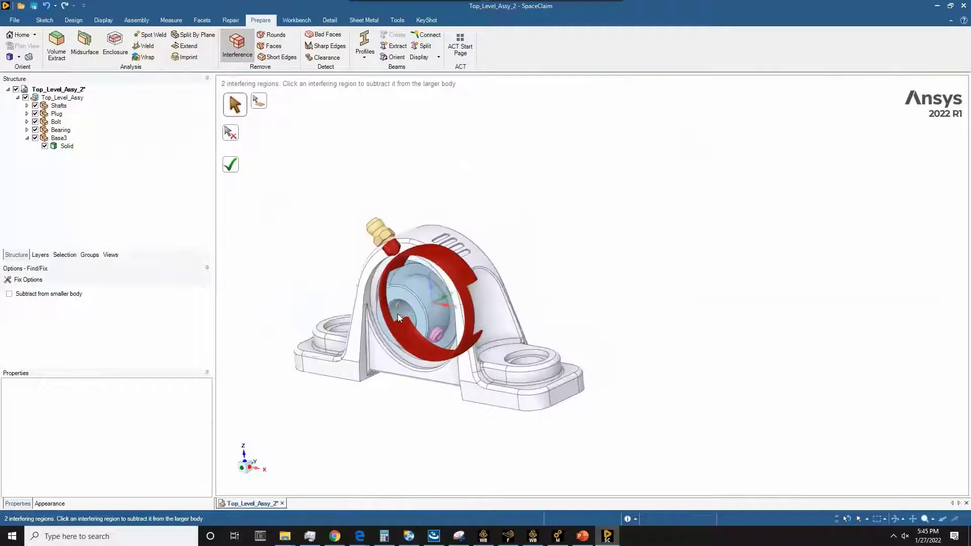
Select the red region and a bearing face, then hide the Bearing component
left_click(401, 302)
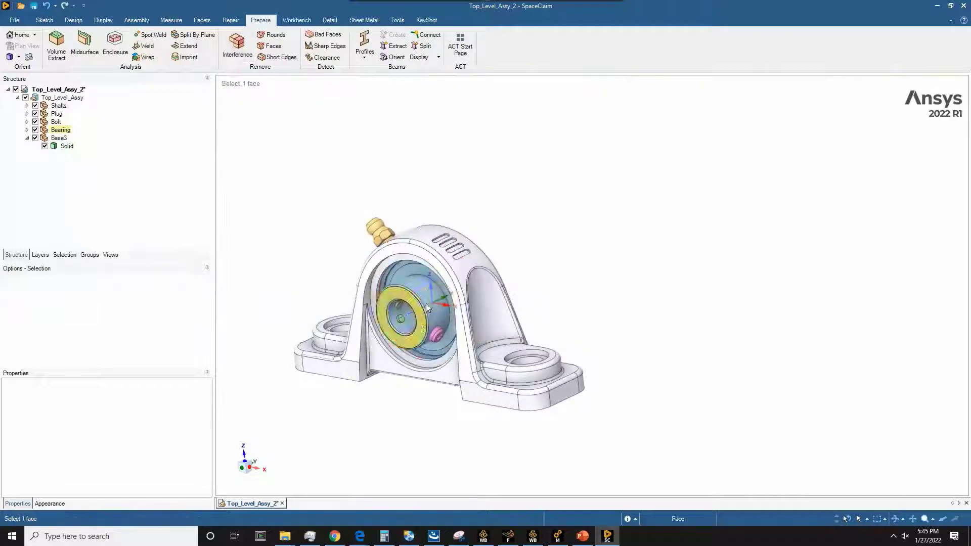
middle_click_drag(426, 304, 380, 292)
left_click(387, 294)
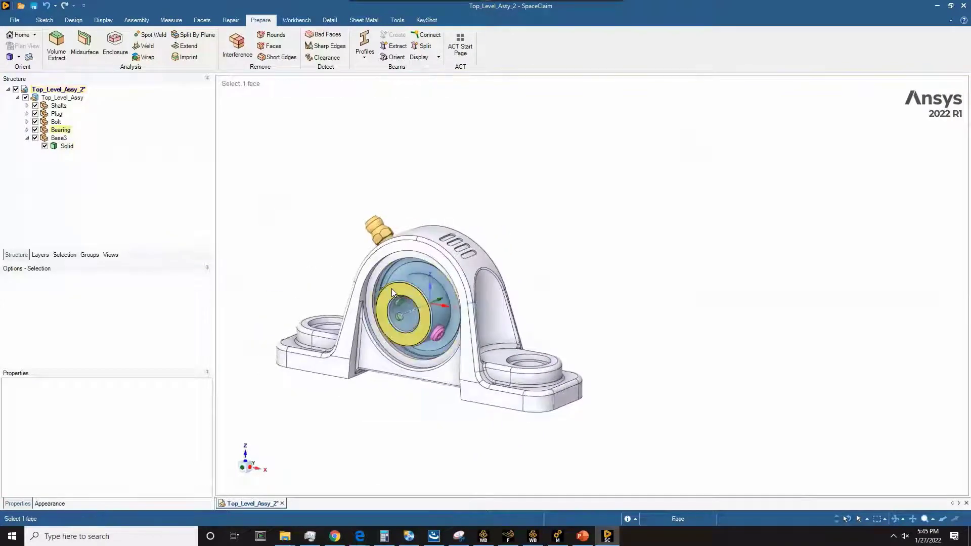
scroll(391, 288, "up", 6)
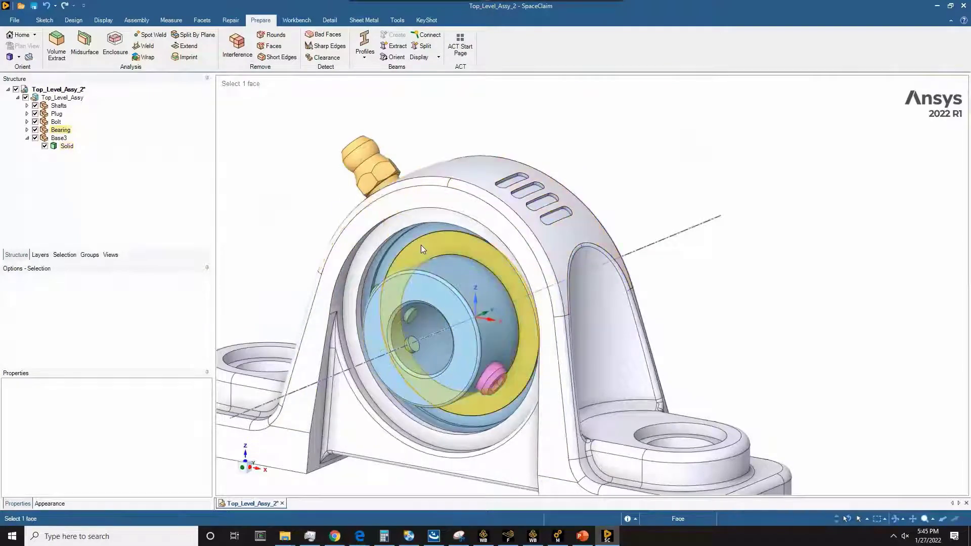
left_click(99, 152)
left_click(35, 129)
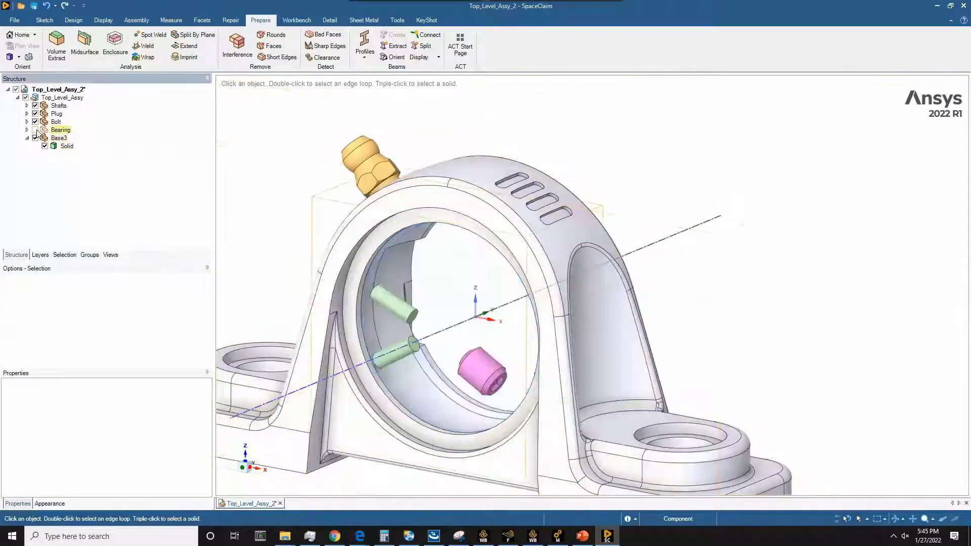
With the Bearing hidden, inspect the housing bore's ring face and the wedge block's top face
left_click(411, 425)
scroll(408, 424, "up", 3)
scroll(391, 383, "up", 8)
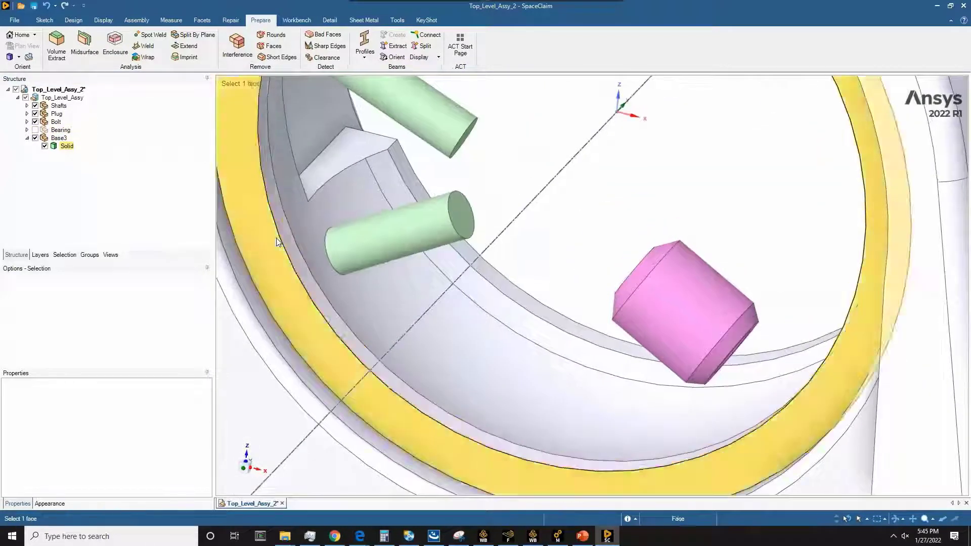
left_click(324, 165)
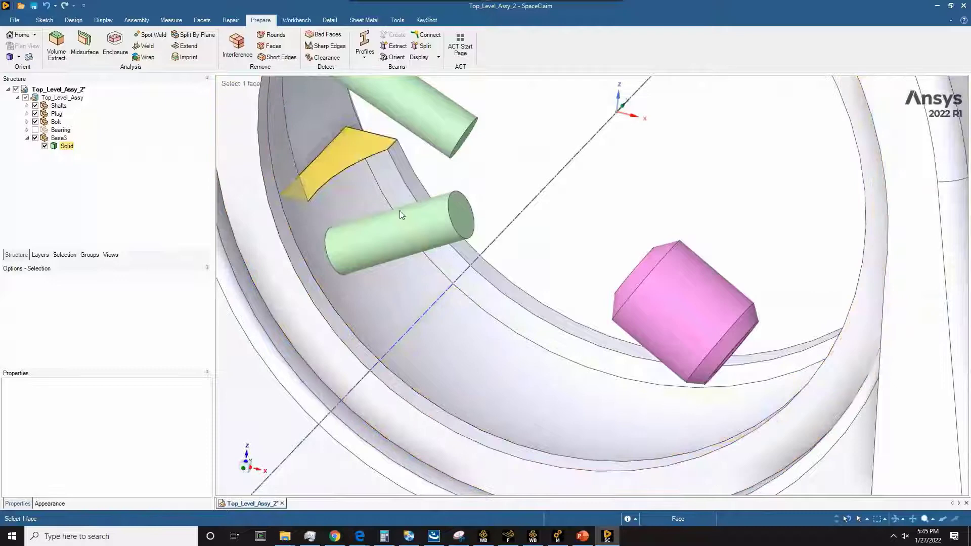
left_click(465, 337)
scroll(464, 343, "down", 5)
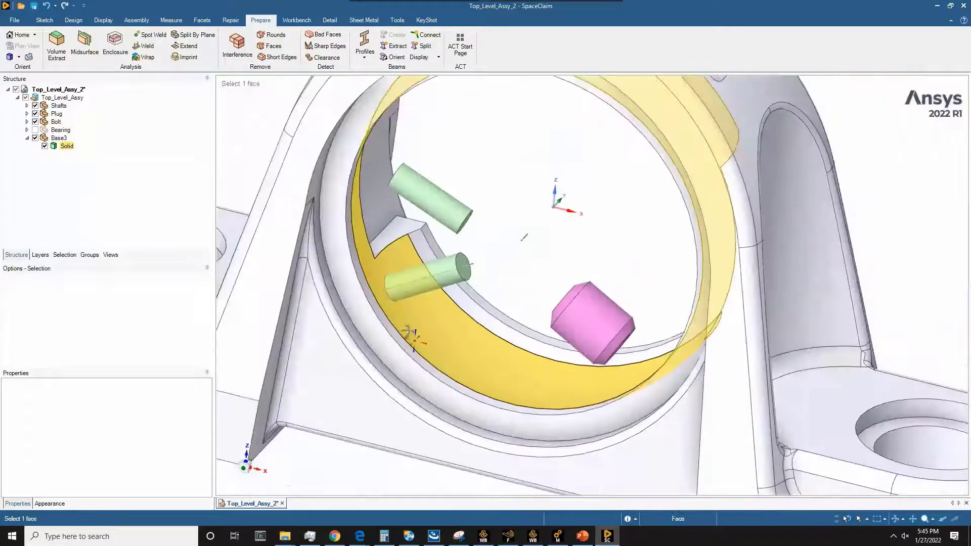
middle_click_drag(407, 336, 248, 225)
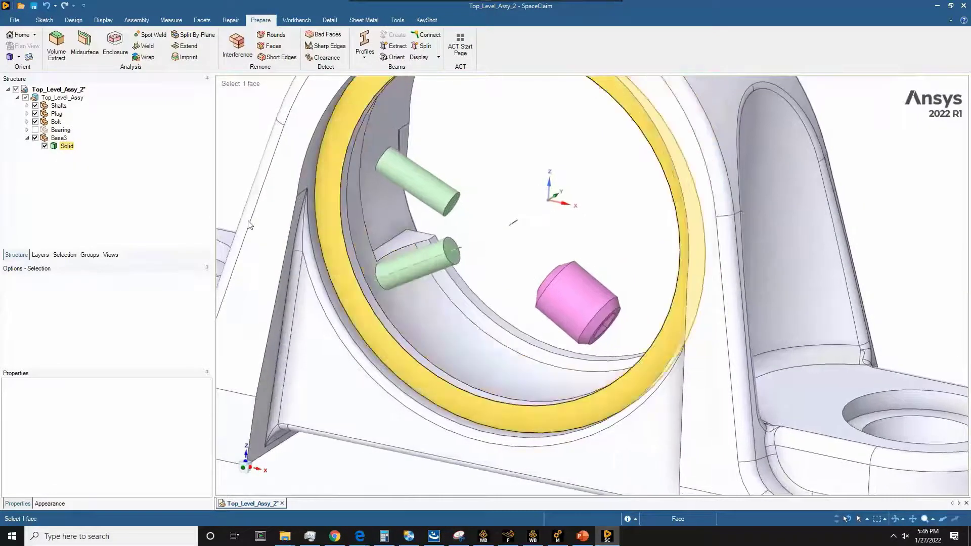
Show the Bearing again and check its outer ring face against the housing bore edge
left_click(35, 129)
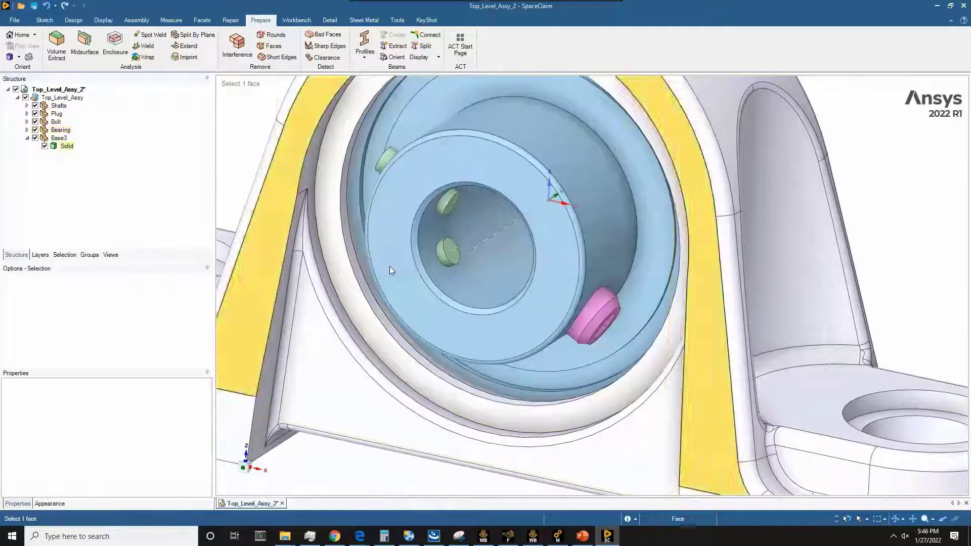
left_click(390, 271)
middle_click_drag(390, 271, 327, 350)
scroll(322, 305, "up", 5)
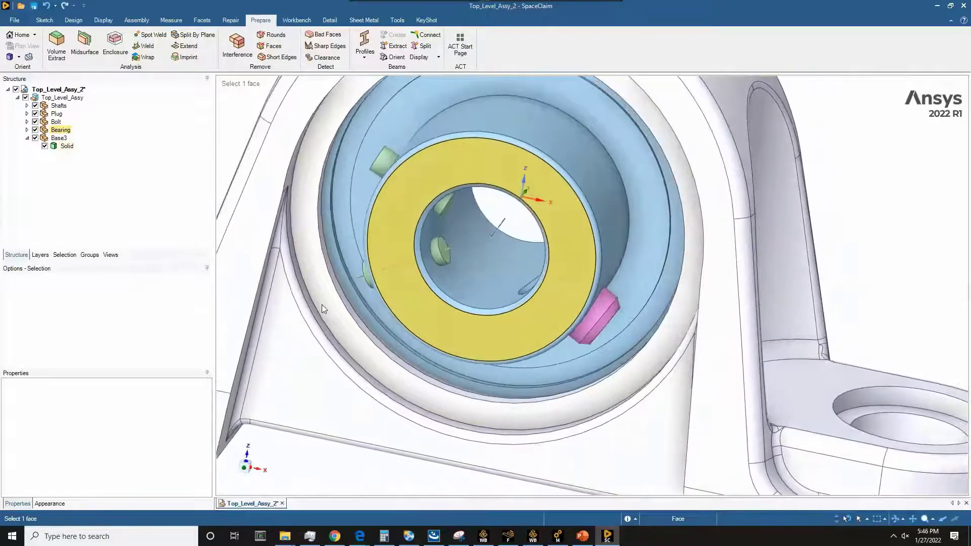
scroll(384, 314, "up", 2)
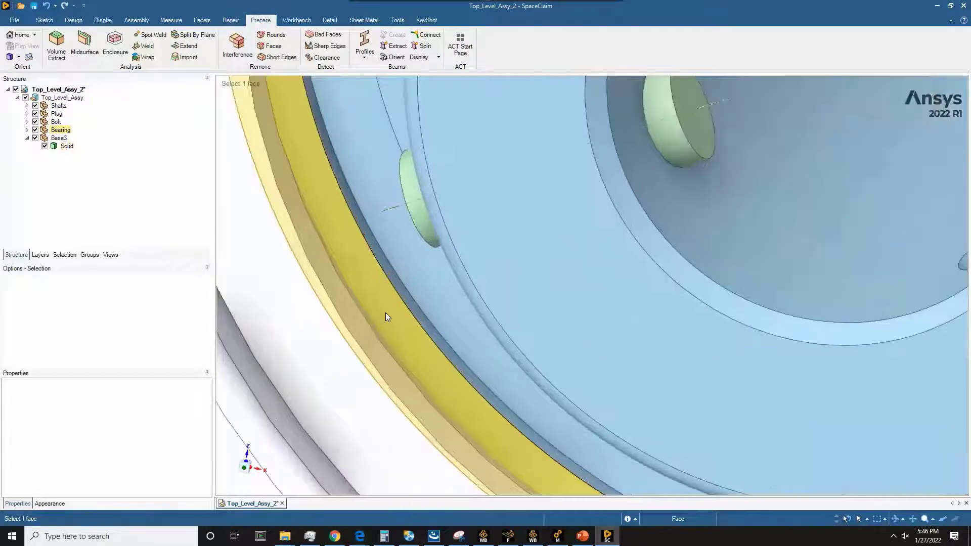
scroll(357, 310, "down", 2)
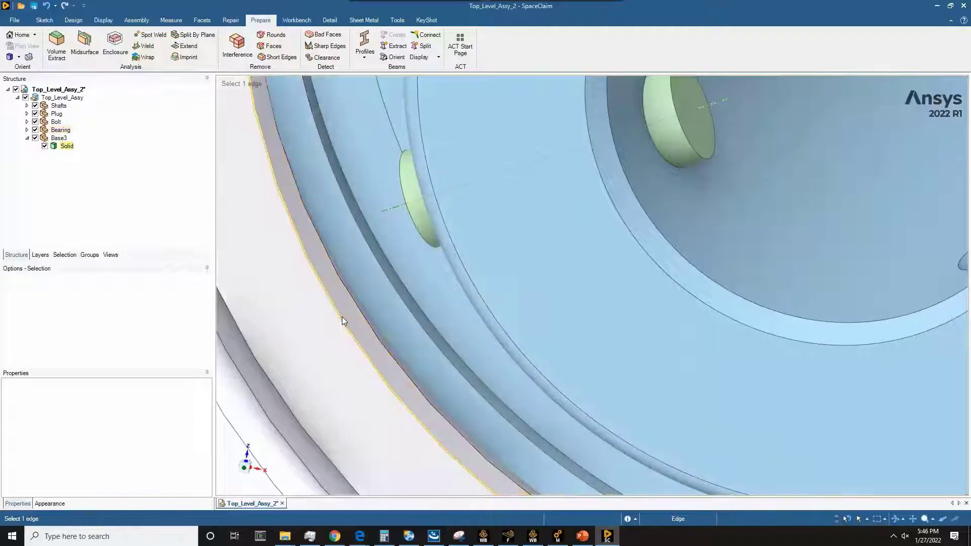
left_click(342, 316)
scroll(335, 336, "down", 5)
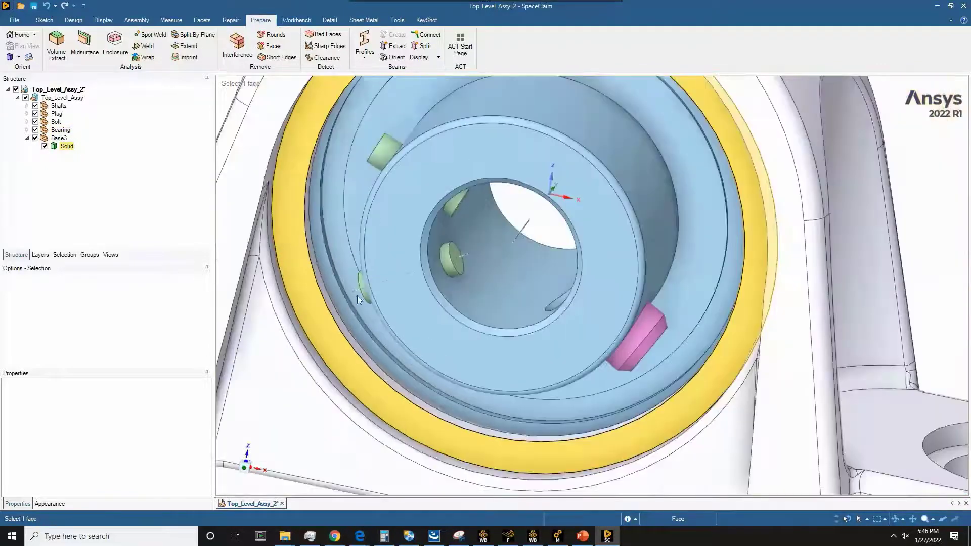
Rerun Interference and subtract one red region, leaving 1 interfering region
left_click(240, 48)
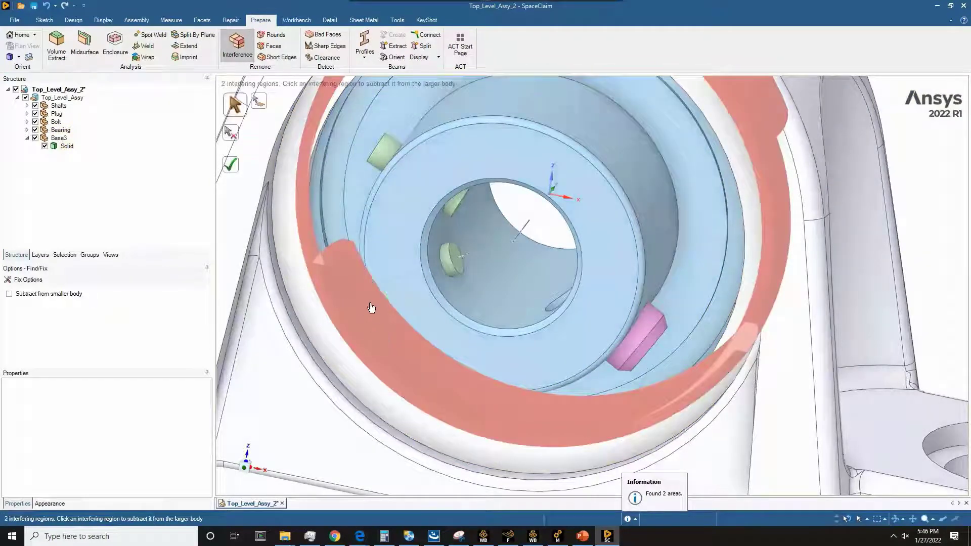
scroll(393, 349, "down", 2)
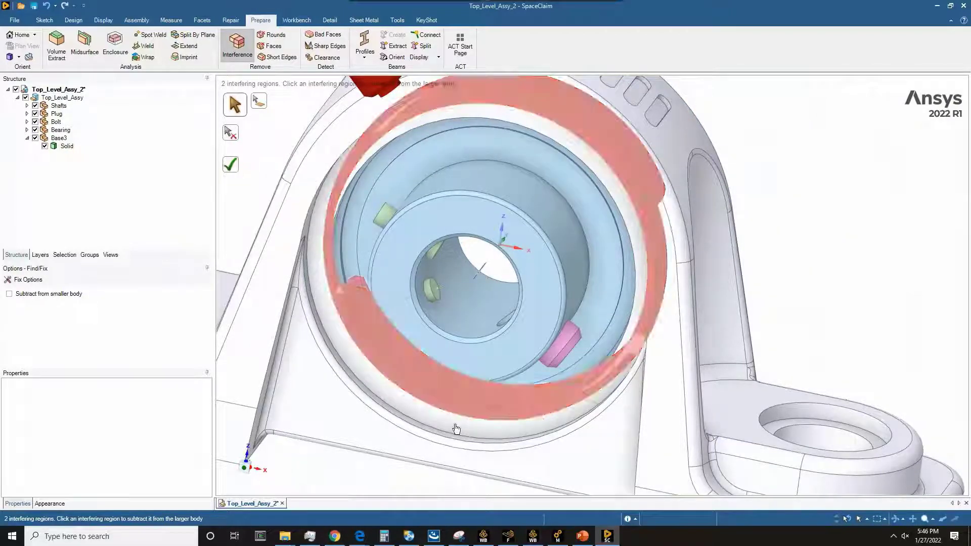
left_click(367, 323)
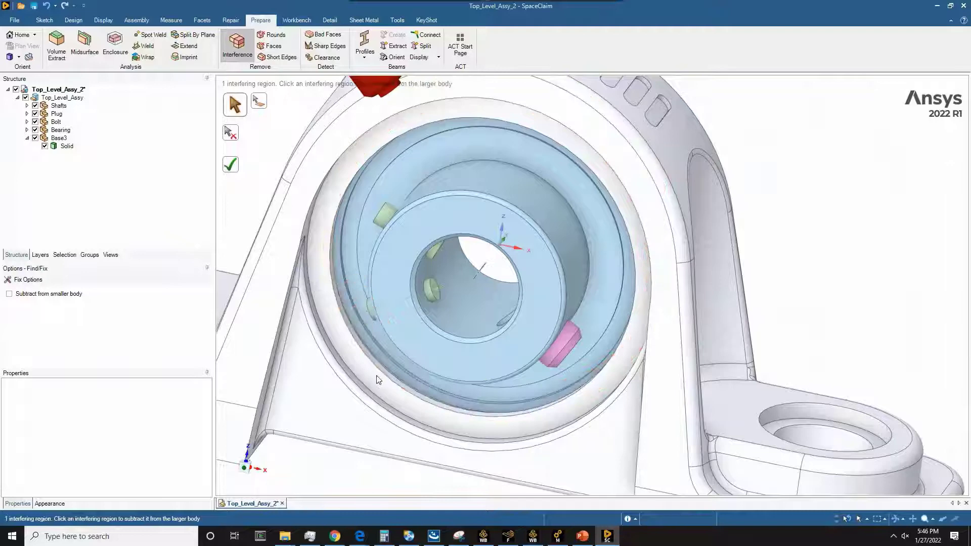
scroll(376, 379, "up", 5)
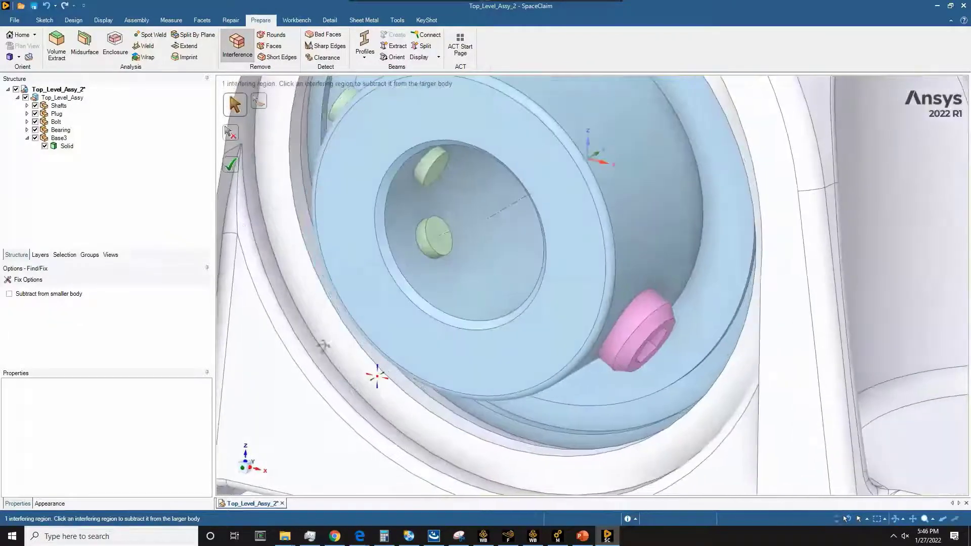
left_click(59, 138)
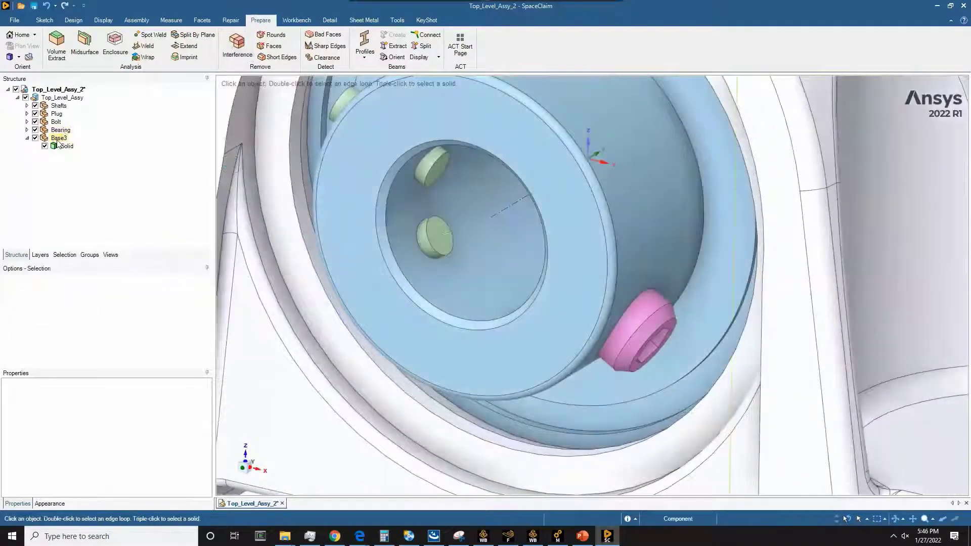
left_click(34, 129)
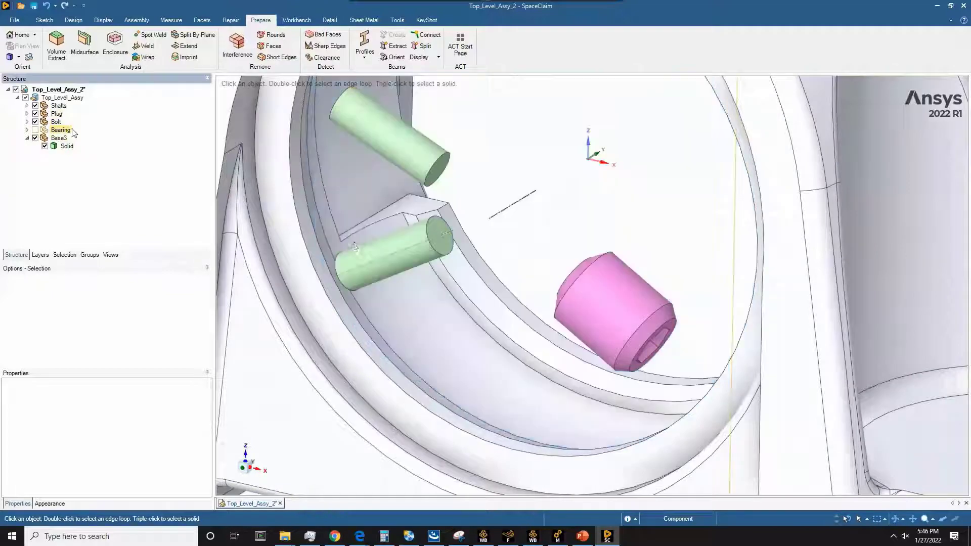
mouse_move(404, 323)
middle_mouse_down()
mouse_move(399, 344)
mouse_move(422, 386)
mouse_move(424, 372)
mouse_move(374, 314)
middle_mouse_up()
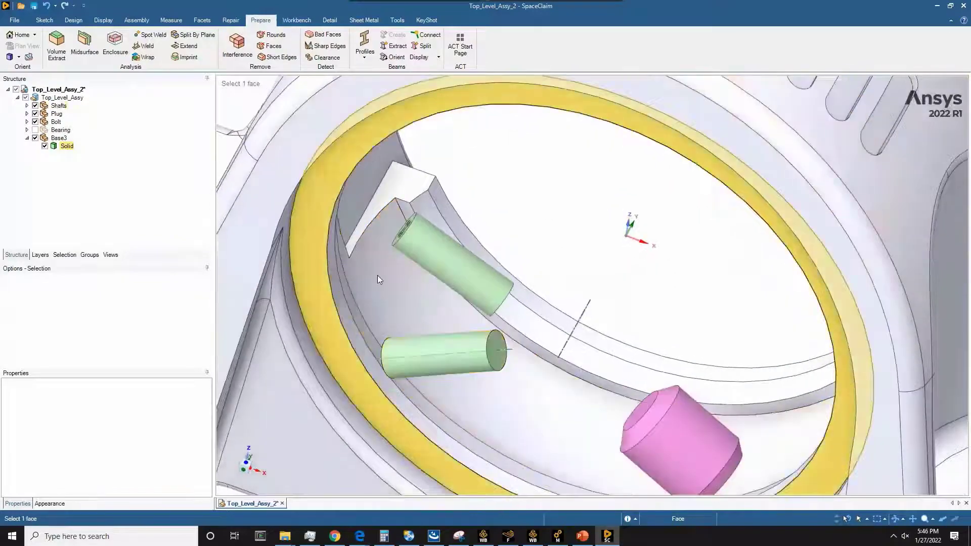
mouse_move(379, 280)
middle_mouse_down()
mouse_move(403, 263)
mouse_move(413, 236)
mouse_move(381, 295)
mouse_move(405, 227)
mouse_move(401, 240)
middle_mouse_up()
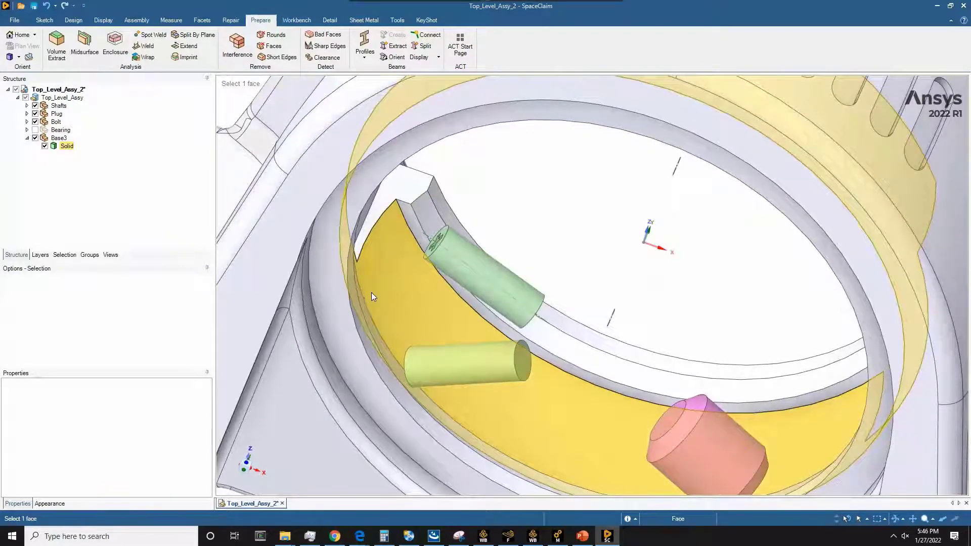
middle_click_drag(371, 293, 355, 283)
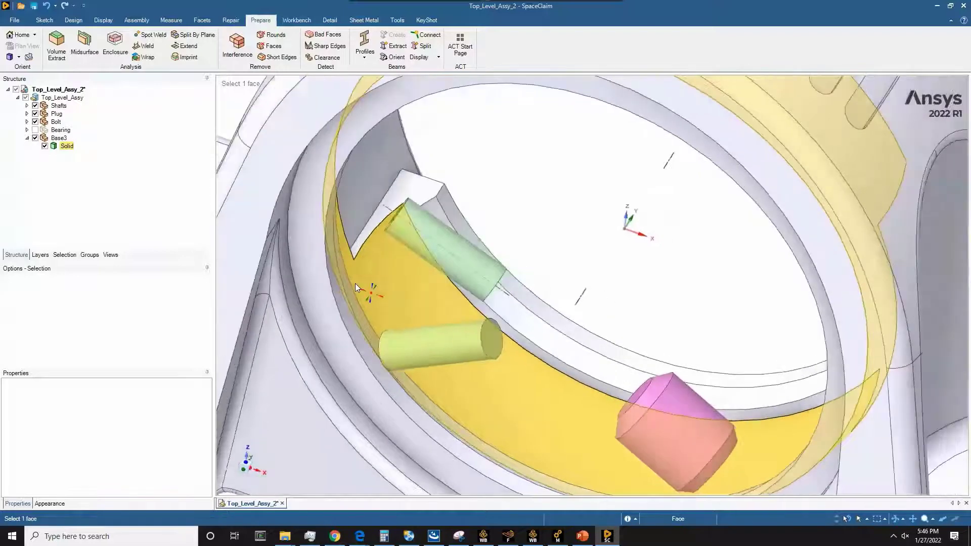
scroll(468, 335, "down", 4)
scroll(448, 319, "up", 1)
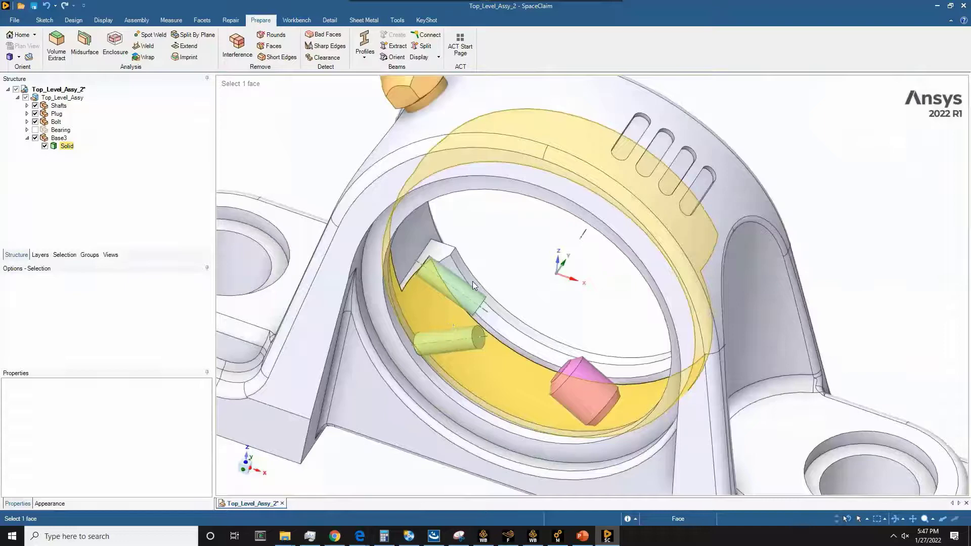
key("Escape")
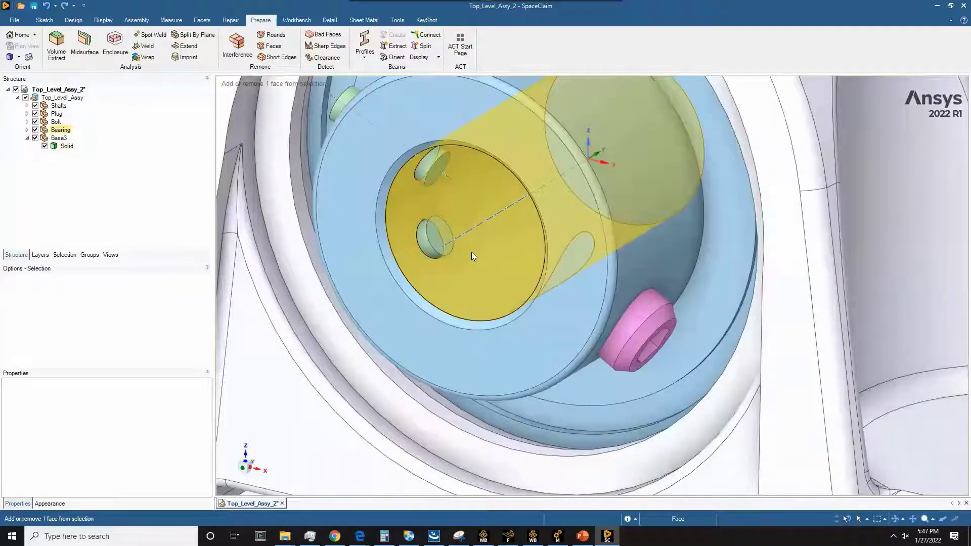
Run an interference check on the bearing and review the one remaining area without fixing it
left_click(422, 301)
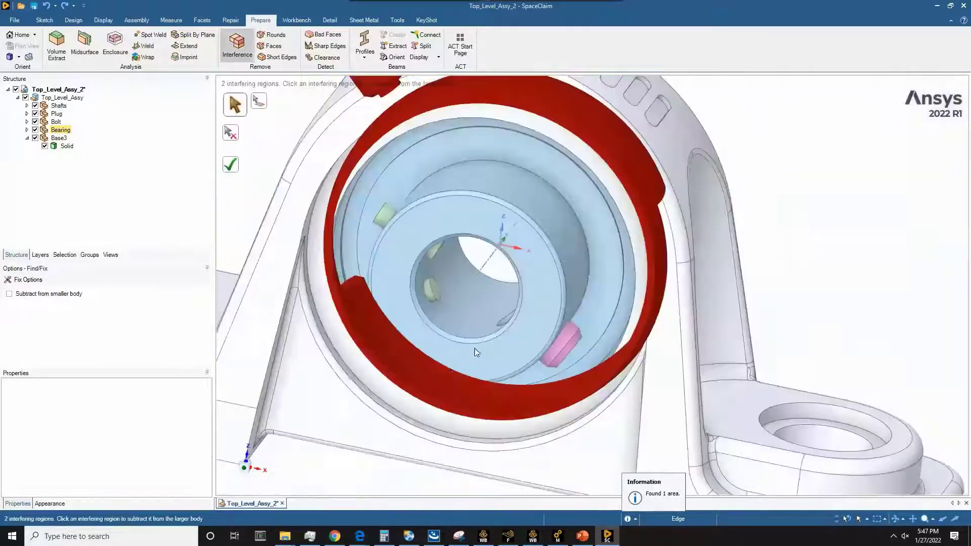
scroll(441, 375, "down", 3)
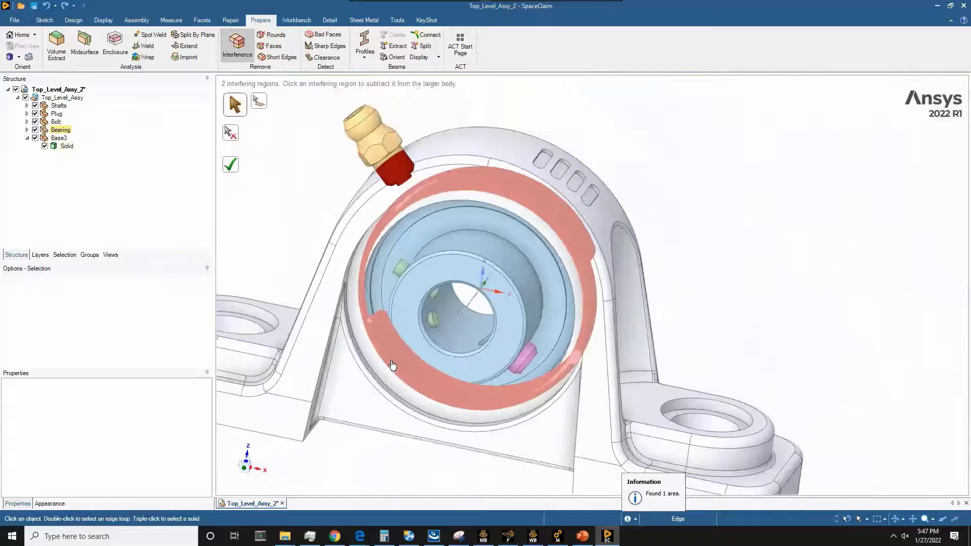
left_click(392, 365)
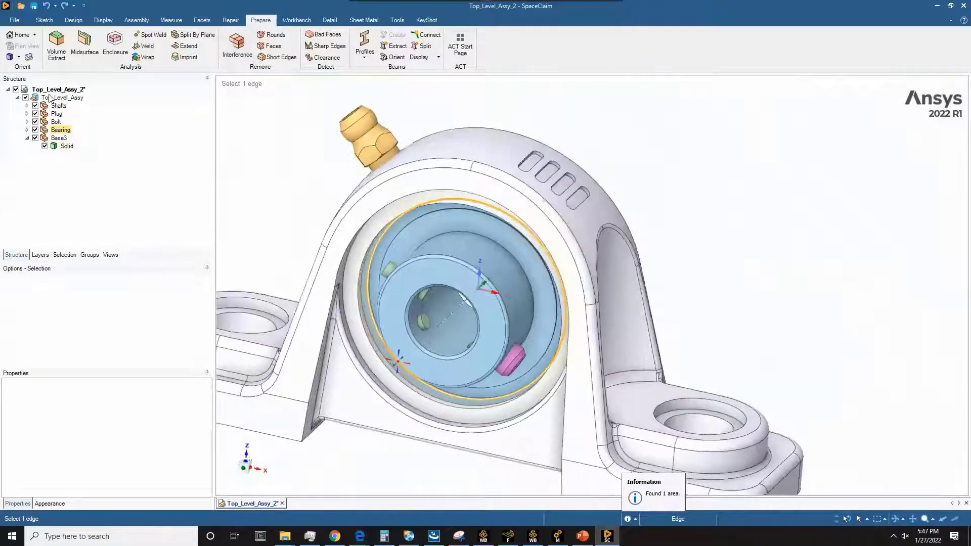
Hide the Bearing to inspect the pins in the bore, then show it and return home
left_click(35, 130)
scroll(390, 318, "up", 2)
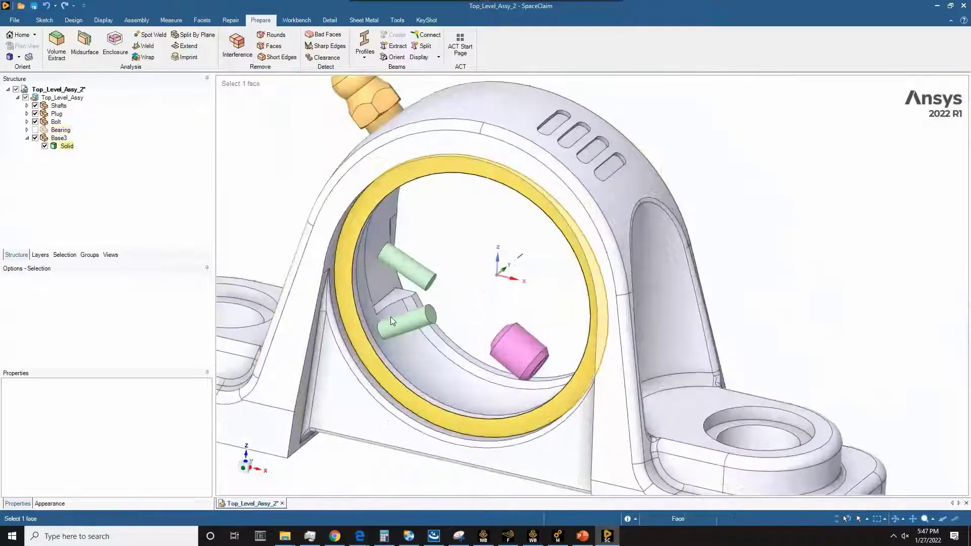
scroll(391, 317, "up", 3)
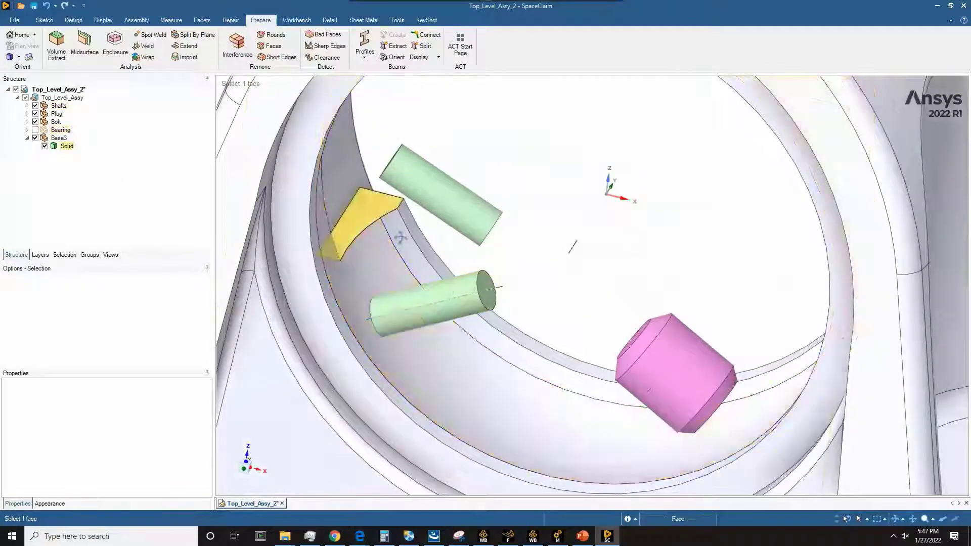
middle_click_drag(401, 238, 364, 263)
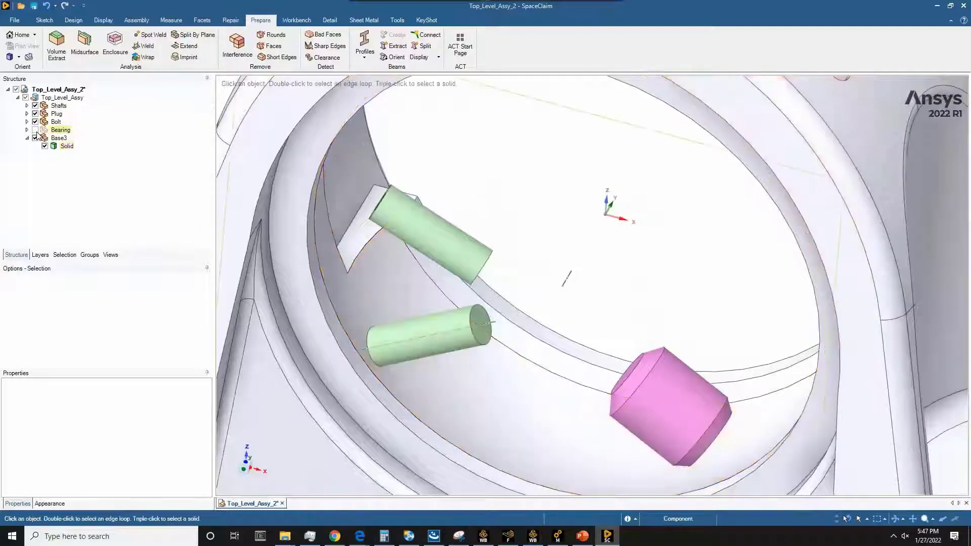
left_click(35, 130)
scroll(515, 357, "down", 5)
middle_click_drag(516, 357, 509, 282)
key("h")
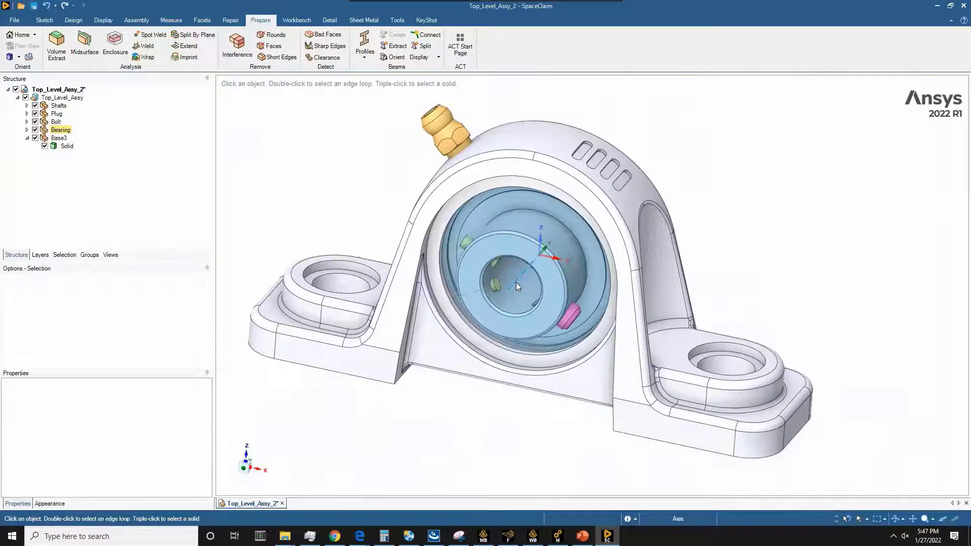
Select the bearing's axis, enter Section Mode from the Design tab, and face the plane with Plan View
left_click(516, 286)
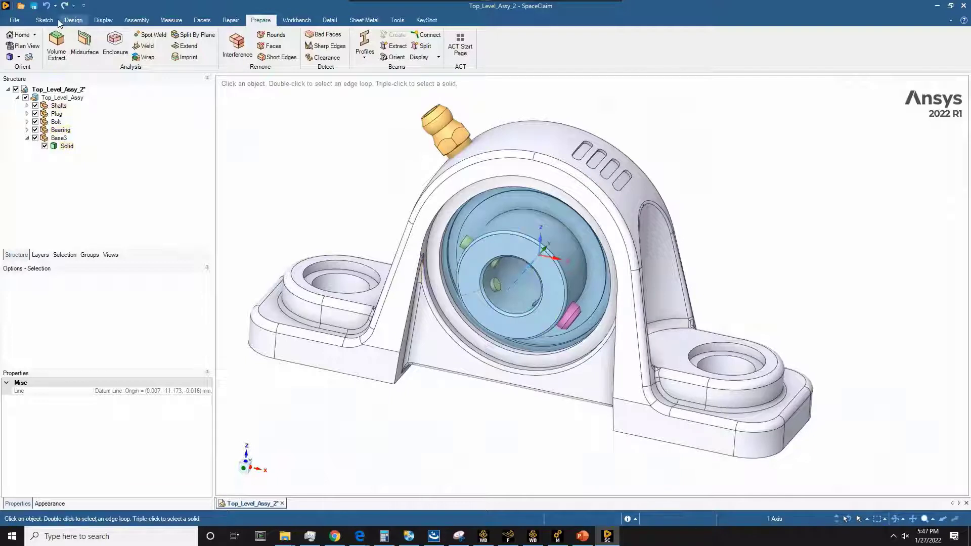
left_click(71, 21)
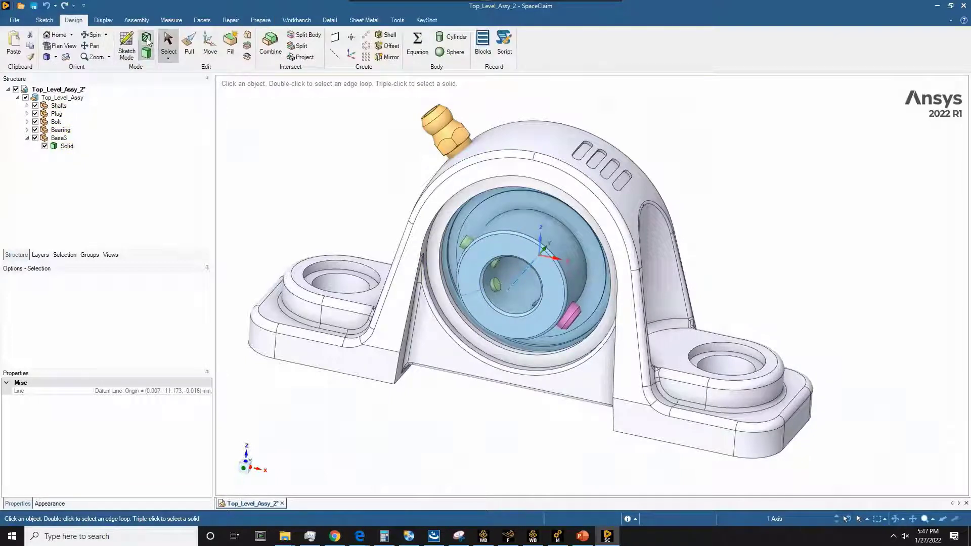
left_click(147, 41)
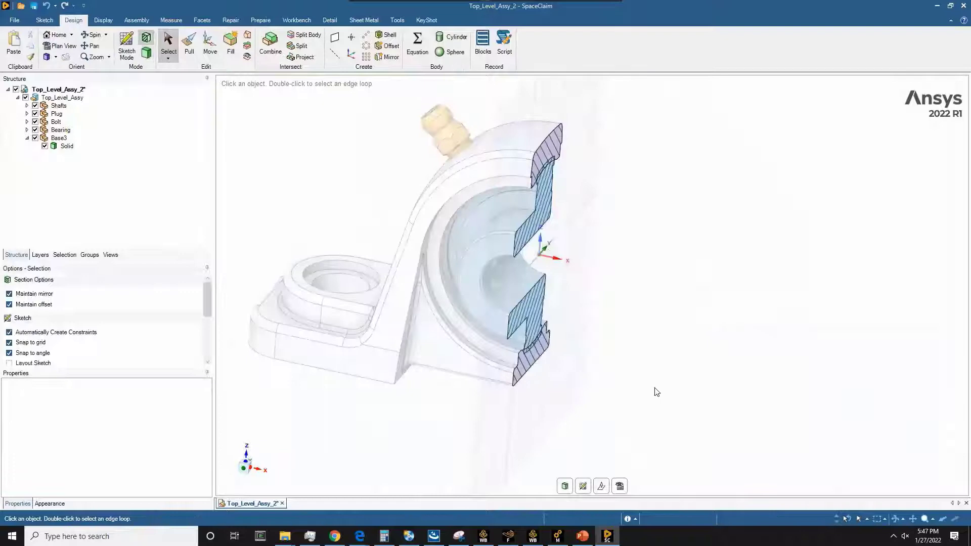
left_click(620, 484)
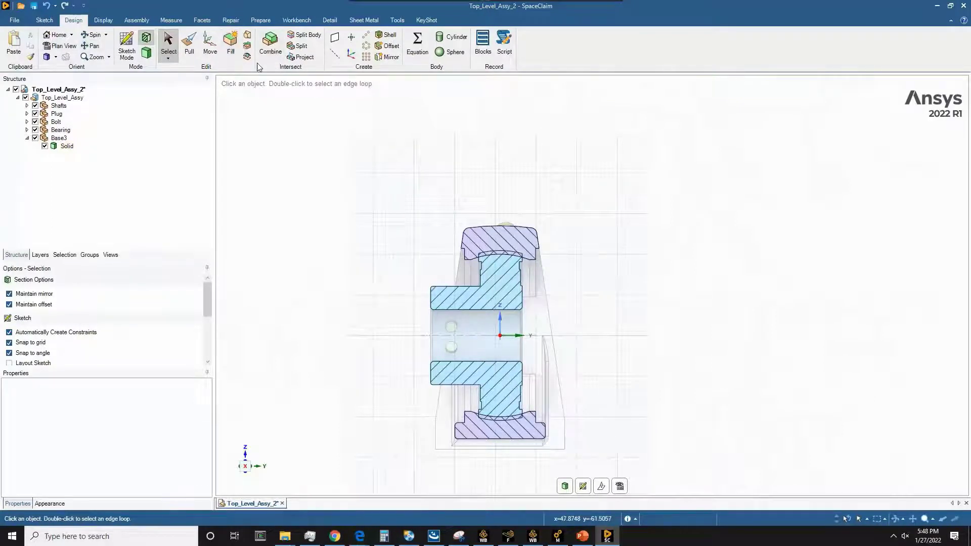
With Pull, select the bearing's outer spherical face and drag its radius, settling at 18.970 mm
left_click(189, 53)
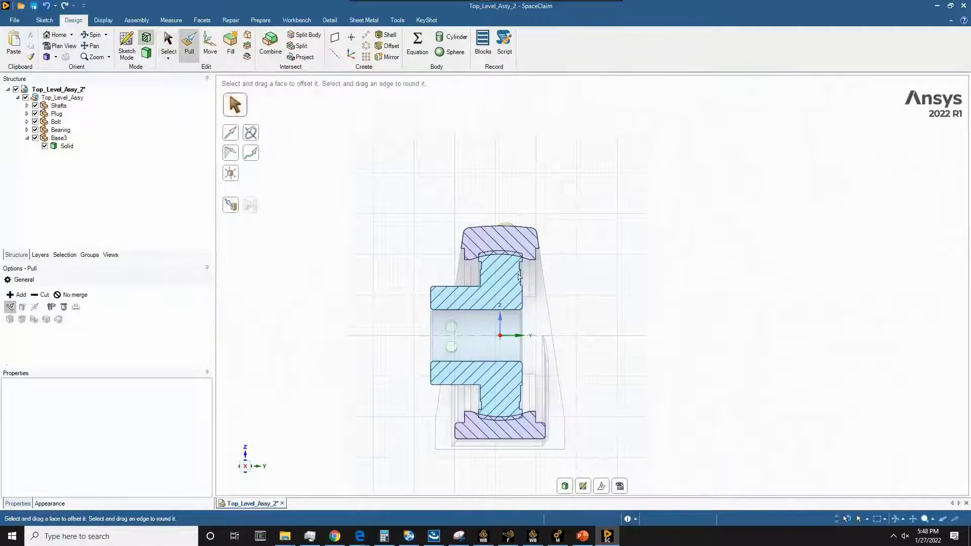
scroll(518, 275, "up", 4)
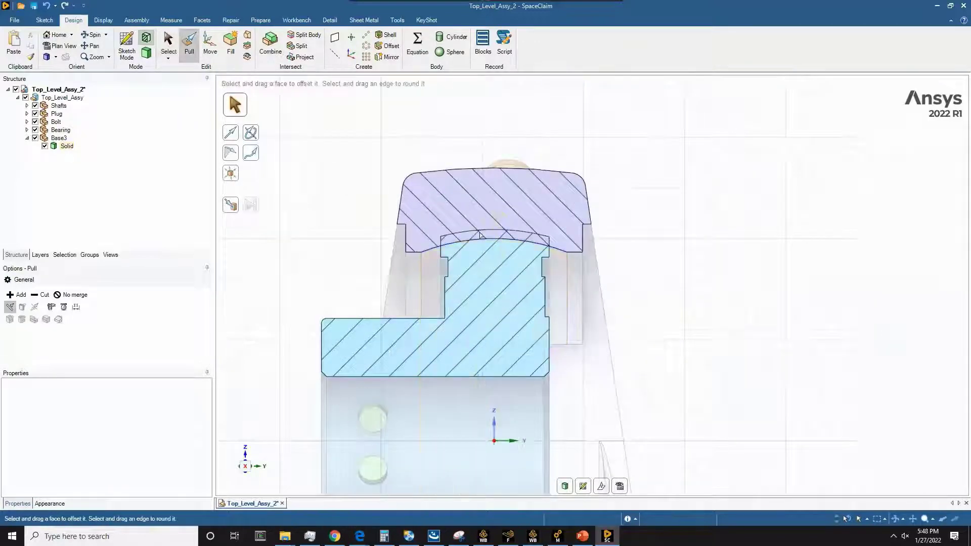
left_click(483, 234)
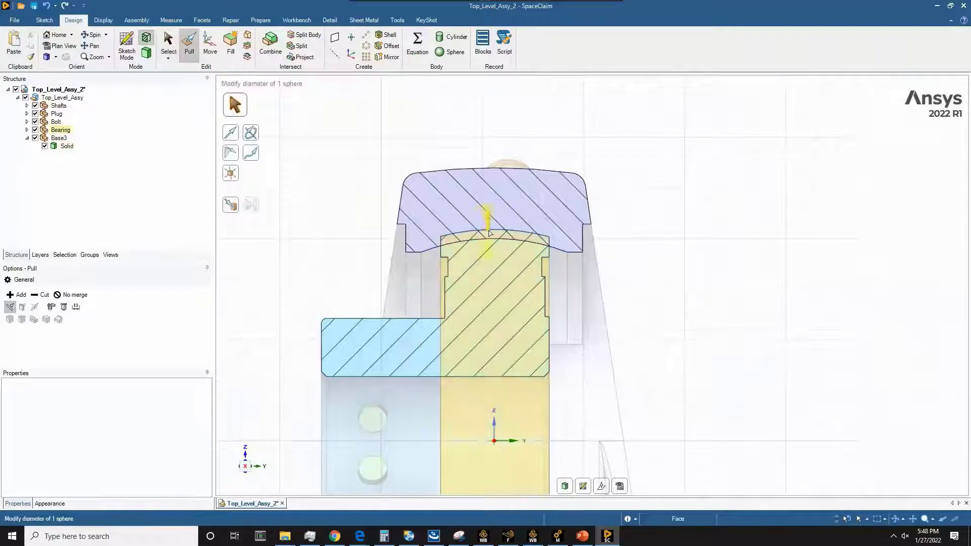
left_click(490, 233)
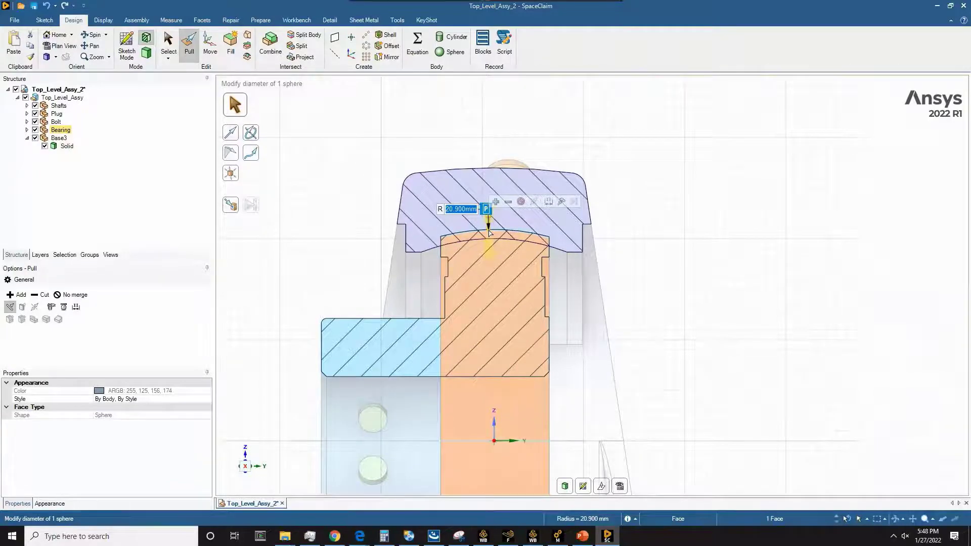
mouse_move(489, 233)
left_mouse_down()
mouse_move(489, 209)
mouse_move(490, 286)
left_mouse_up()
mouse_move(428, 336)
middle_mouse_down()
mouse_move(483, 341)
mouse_move(498, 321)
mouse_move(489, 313)
middle_mouse_up()
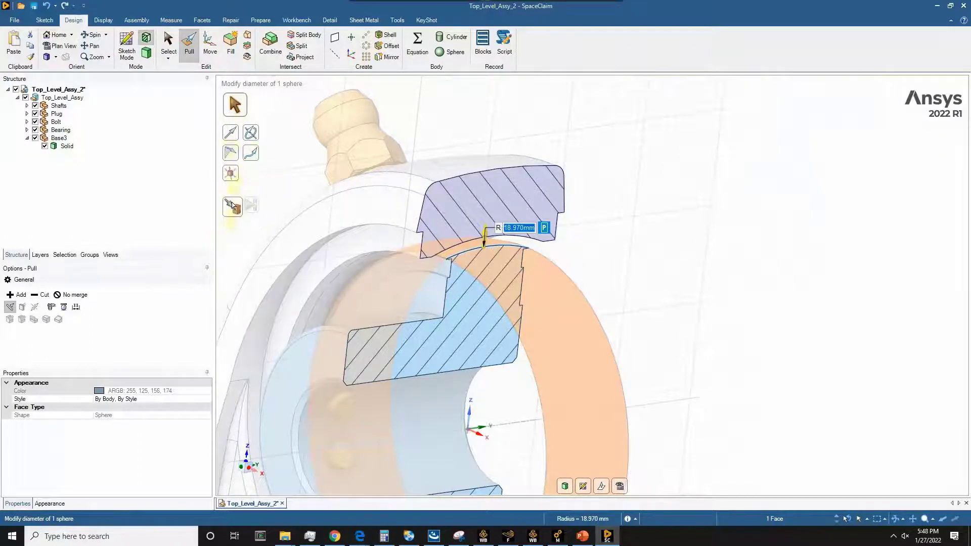
Pull the spherical face Up To the housing bore face and view the section plane head-on
left_click(232, 204)
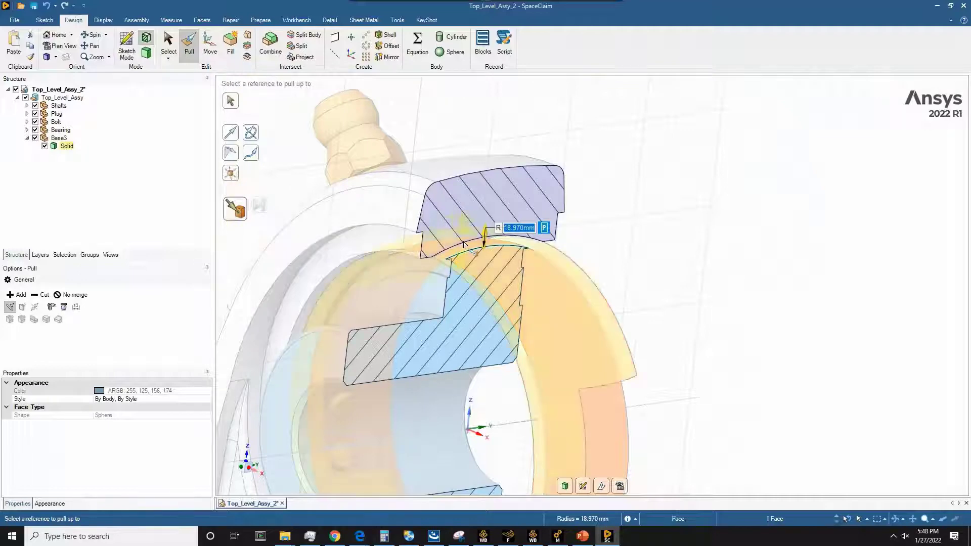
left_click(464, 244)
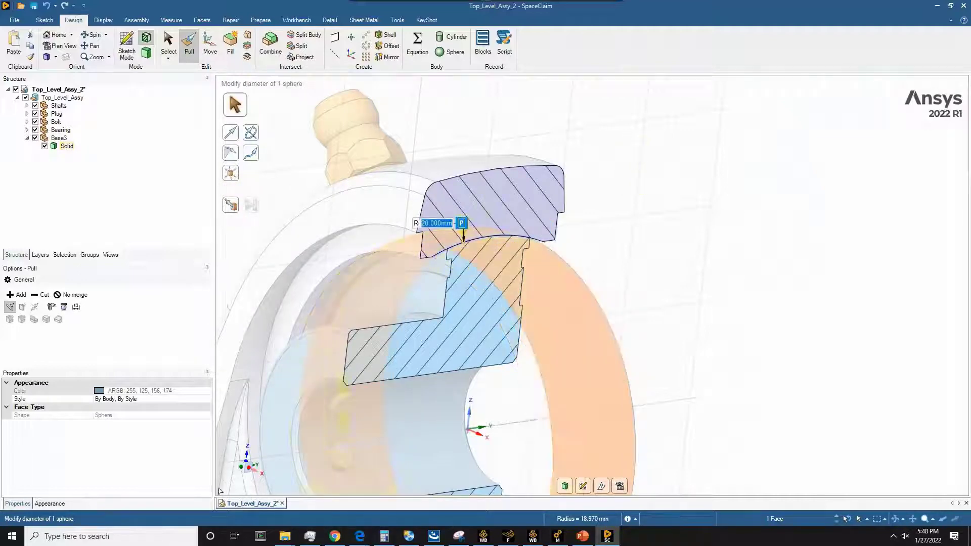
left_click(619, 486)
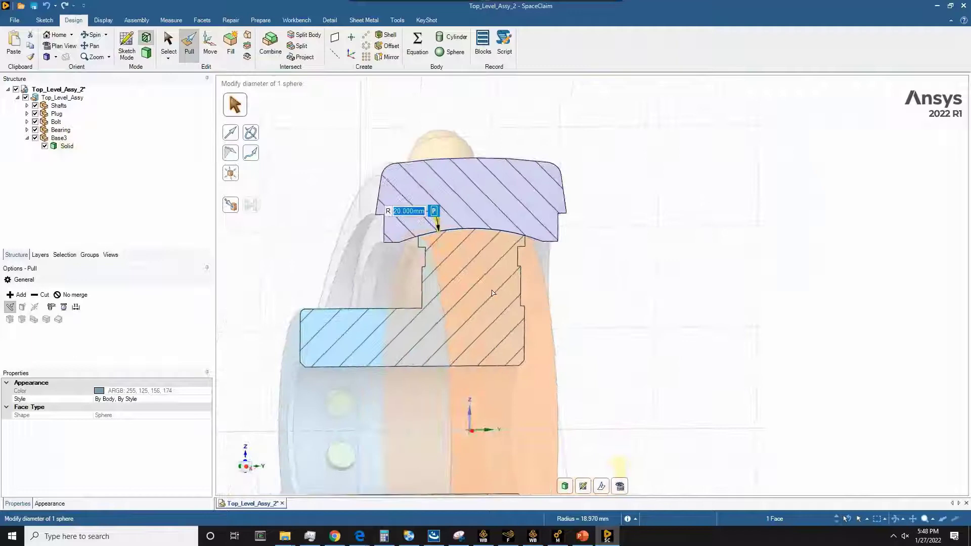
Accept the 20.000 mm radius change and finish the pull operation
key("Return")
key("Escape")
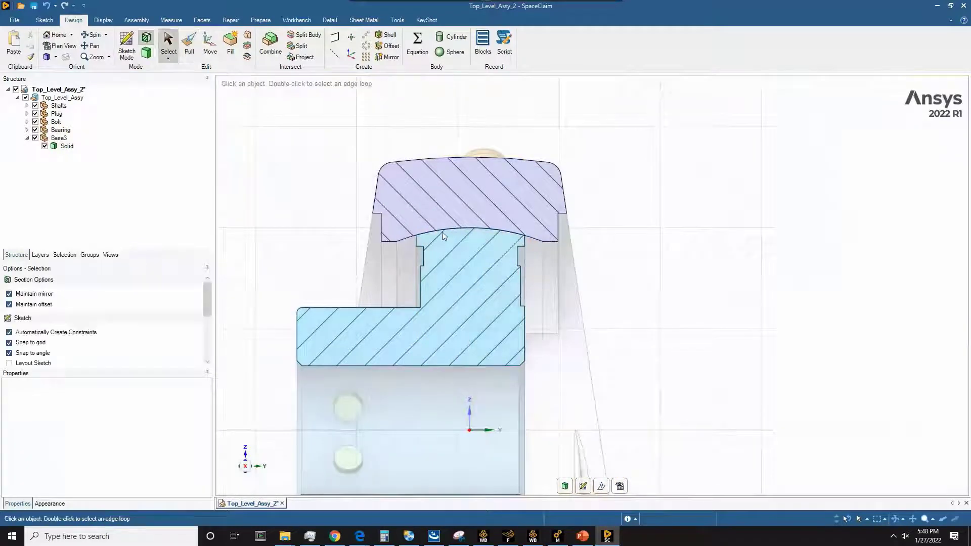
scroll(443, 232, "up", 5)
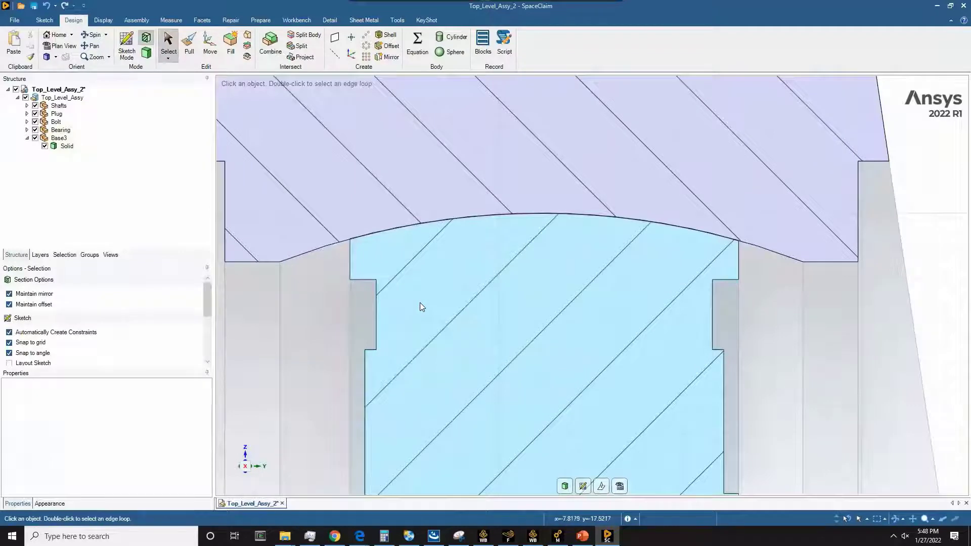
scroll(420, 303, "down", 5)
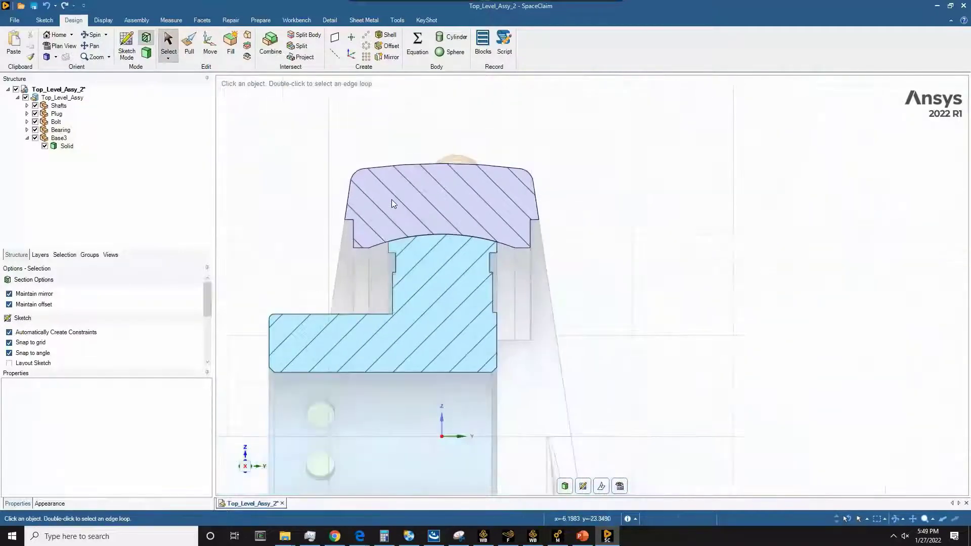
middle_click_drag(434, 216, 329, 372)
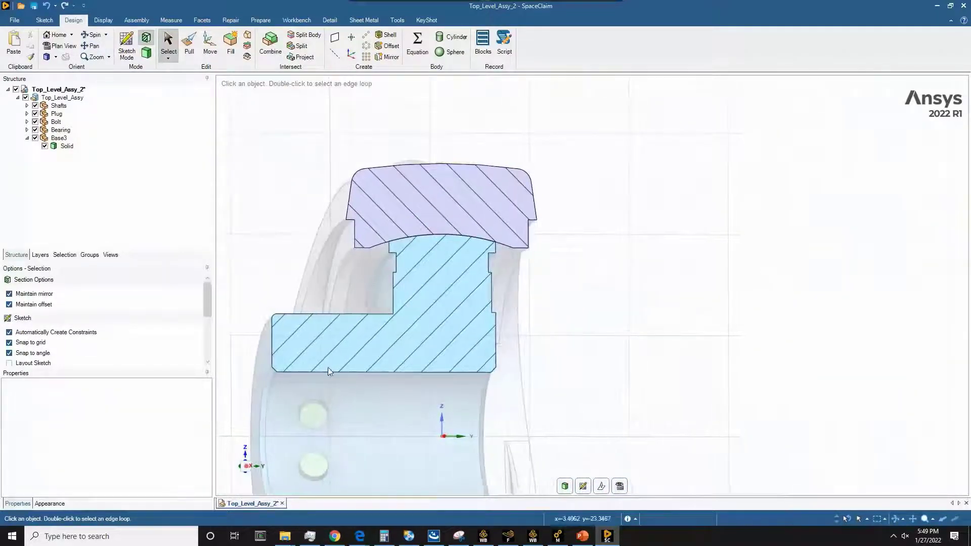
Switch to 3D Mode and hide the Bearing to expose the housing bore and pins
key("d")
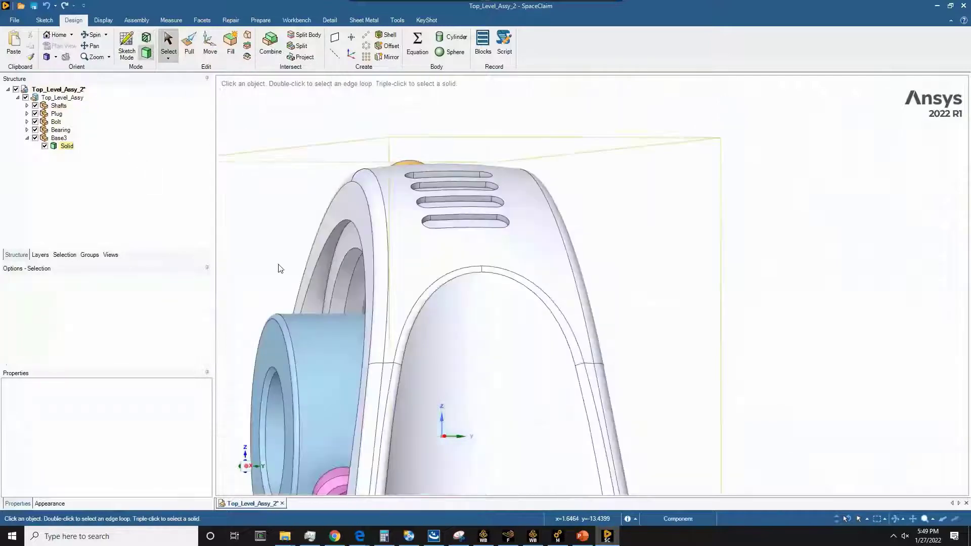
middle_click_drag(280, 269, 36, 117)
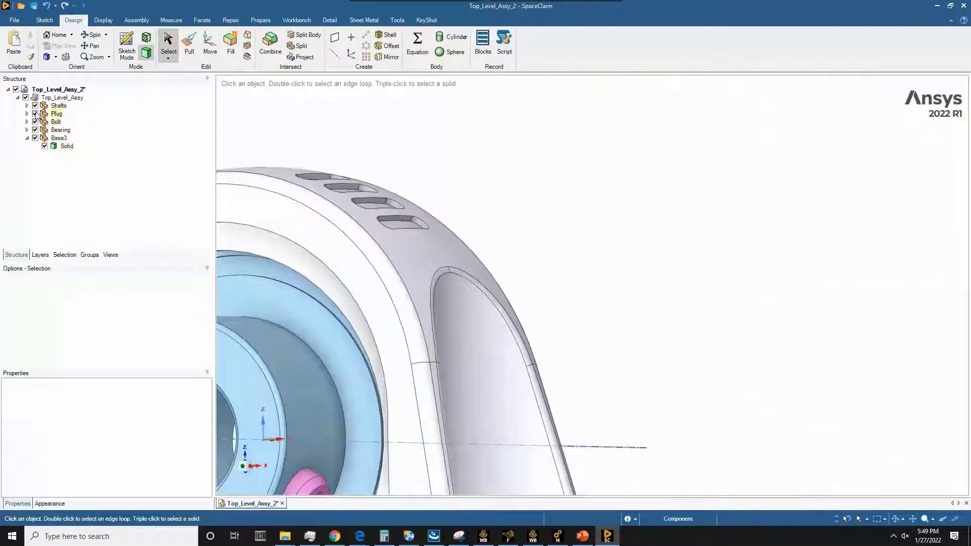
left_click(35, 129)
middle_click_drag(354, 303, 377, 349)
scroll(380, 413, "down", 3)
scroll(377, 347, "up", 4)
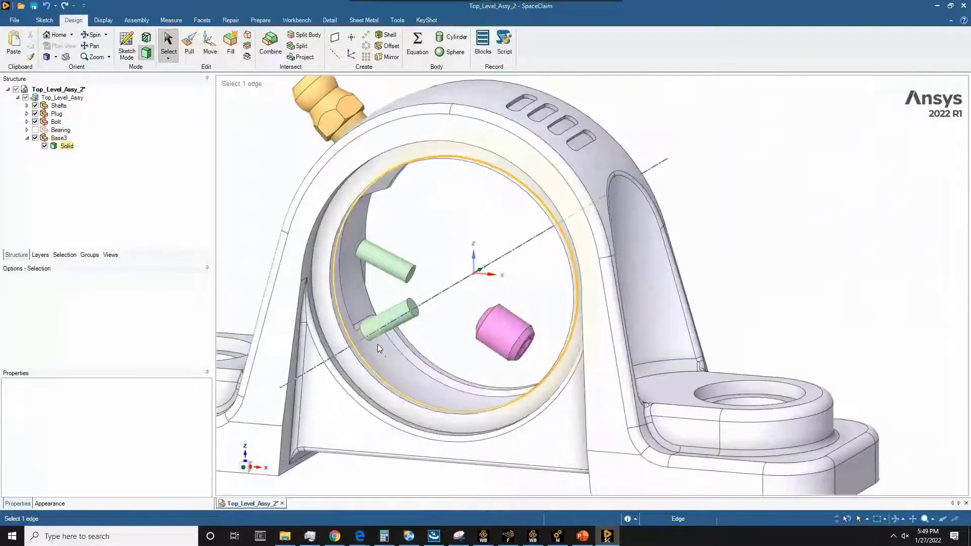
scroll(377, 344, "up", 5)
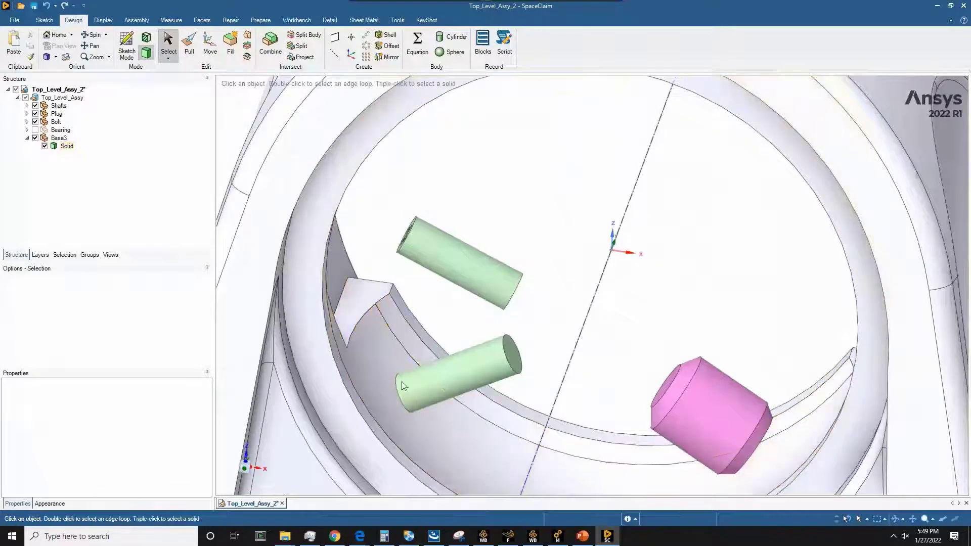
scroll(400, 425, "down", 6)
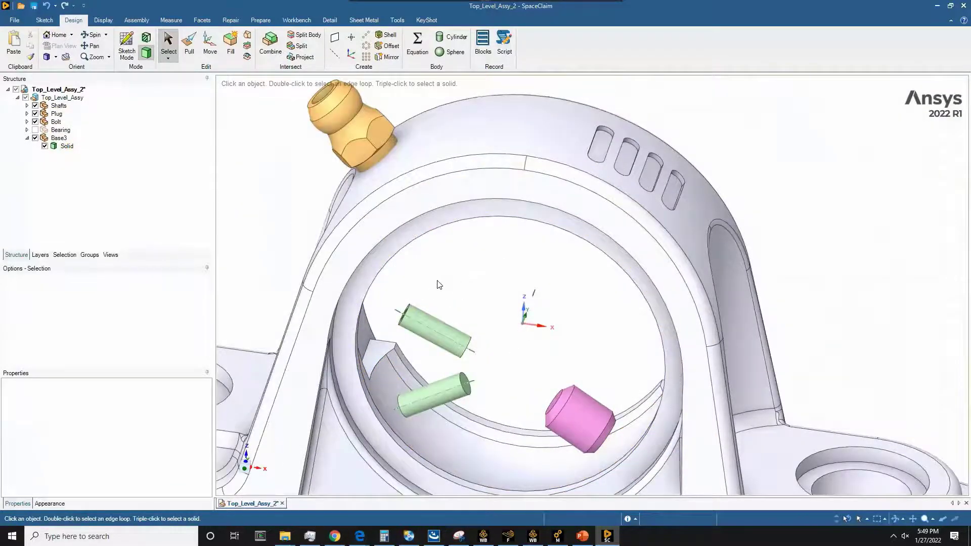
scroll(483, 302, "down", 4)
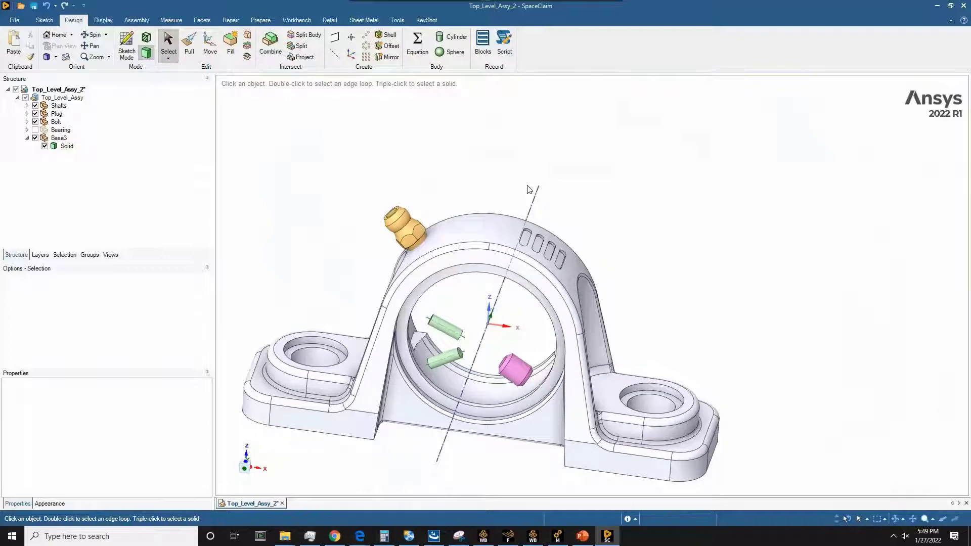
scroll(529, 188, "down", 3)
scroll(537, 340, "up", 2)
left_click(496, 297)
left_click(493, 297)
scroll(493, 298, "up", 3)
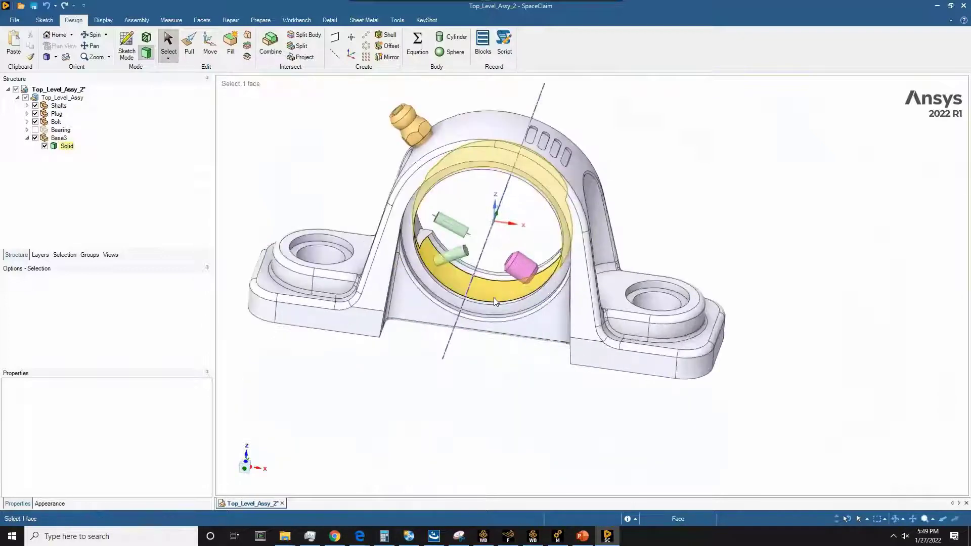
left_click(464, 411)
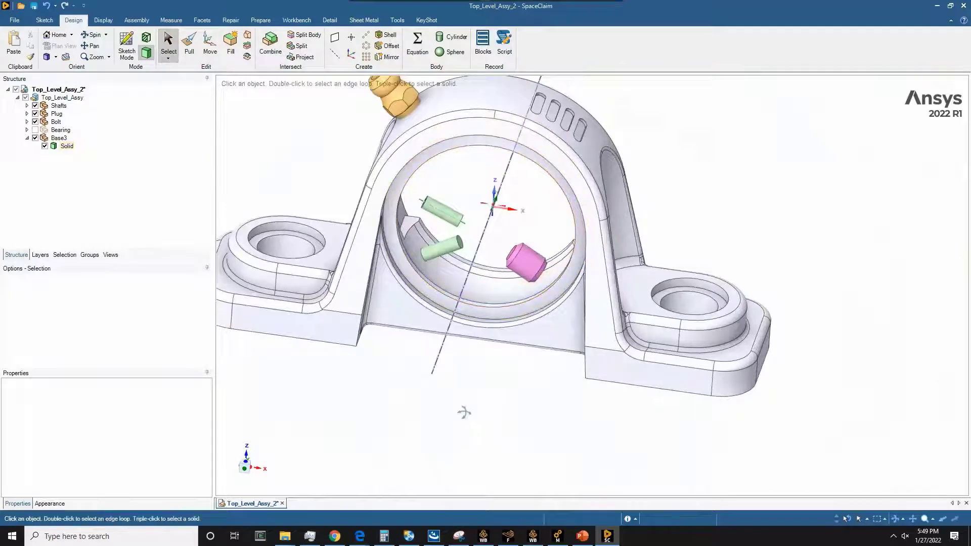
mouse_move(464, 412)
middle_mouse_down()
mouse_move(453, 409)
mouse_move(460, 414)
middle_mouse_up()
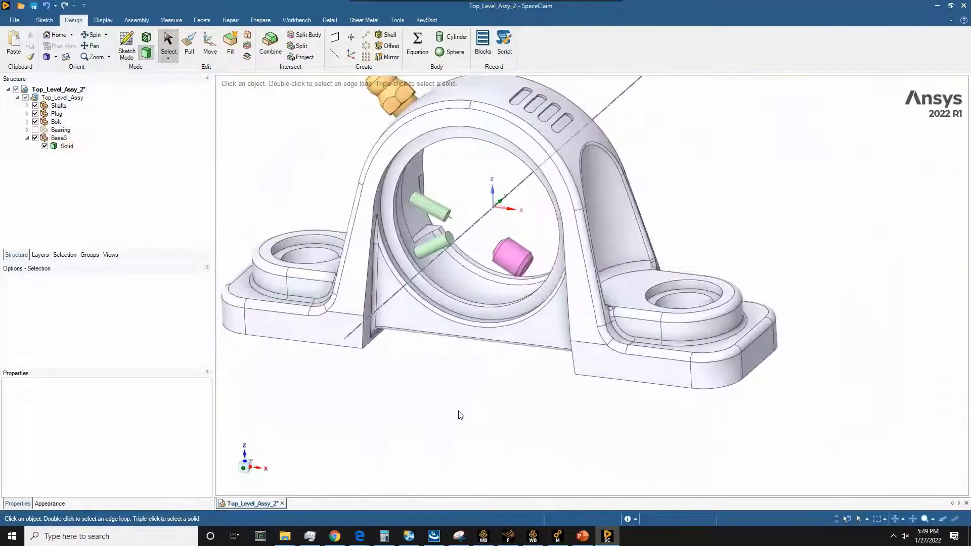